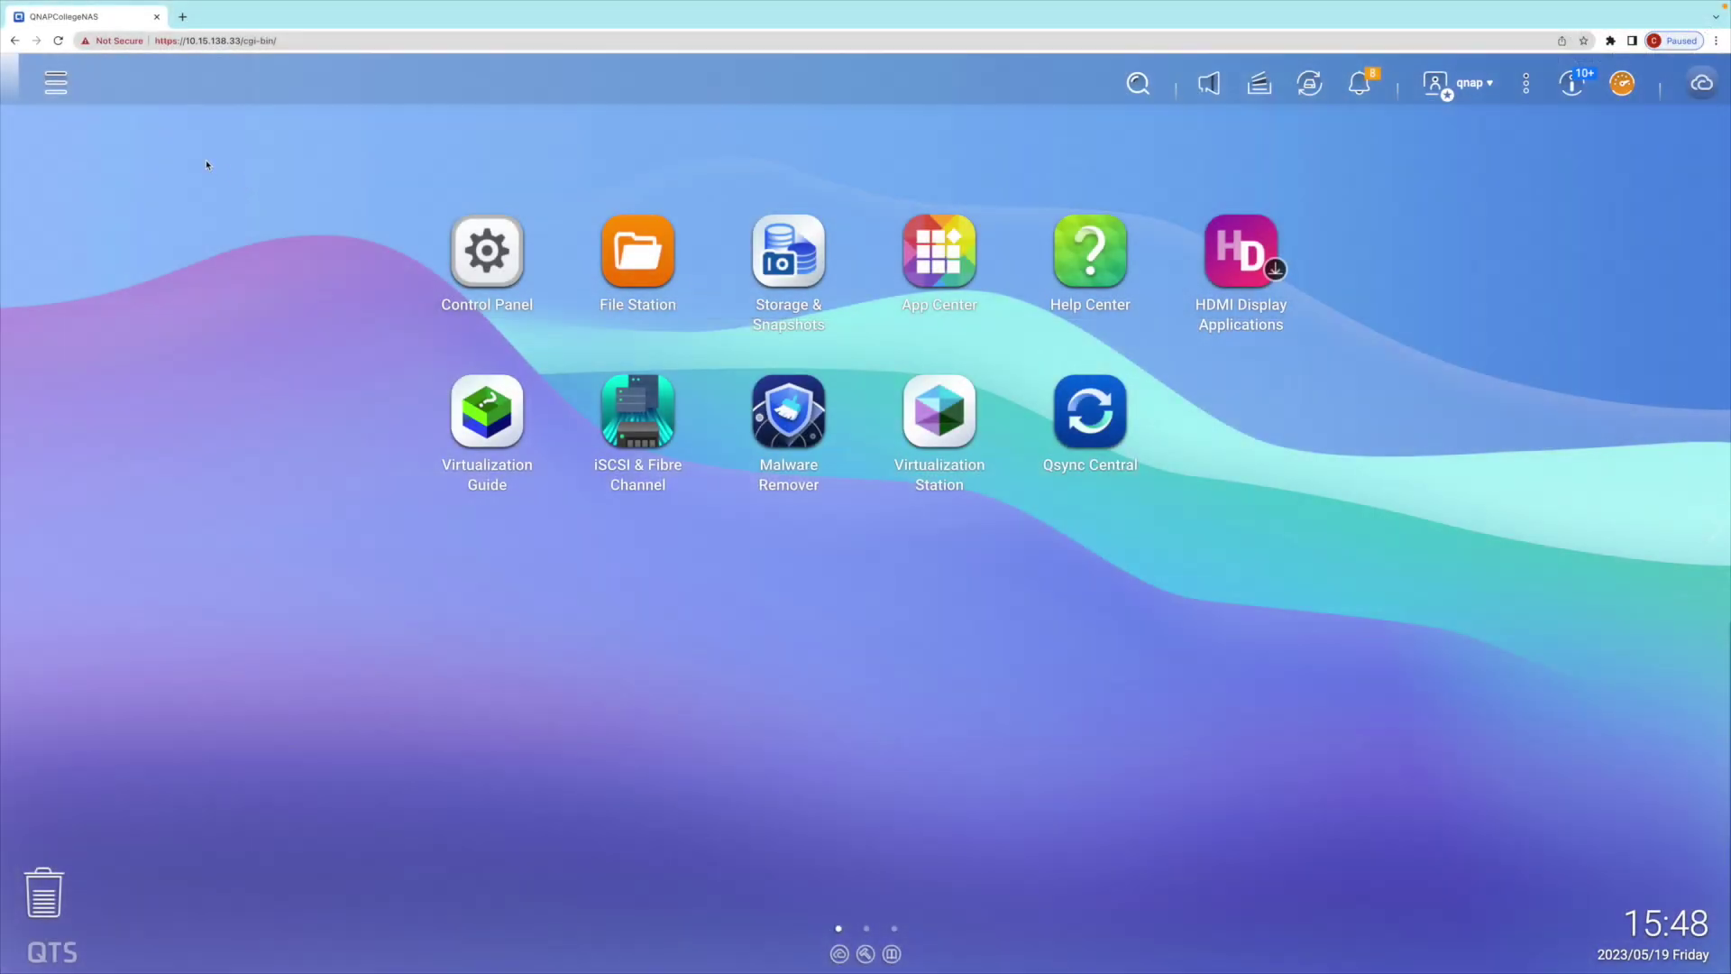
- Launch myQNAPcloud from the QTS Main Menu
left_click(55, 81)
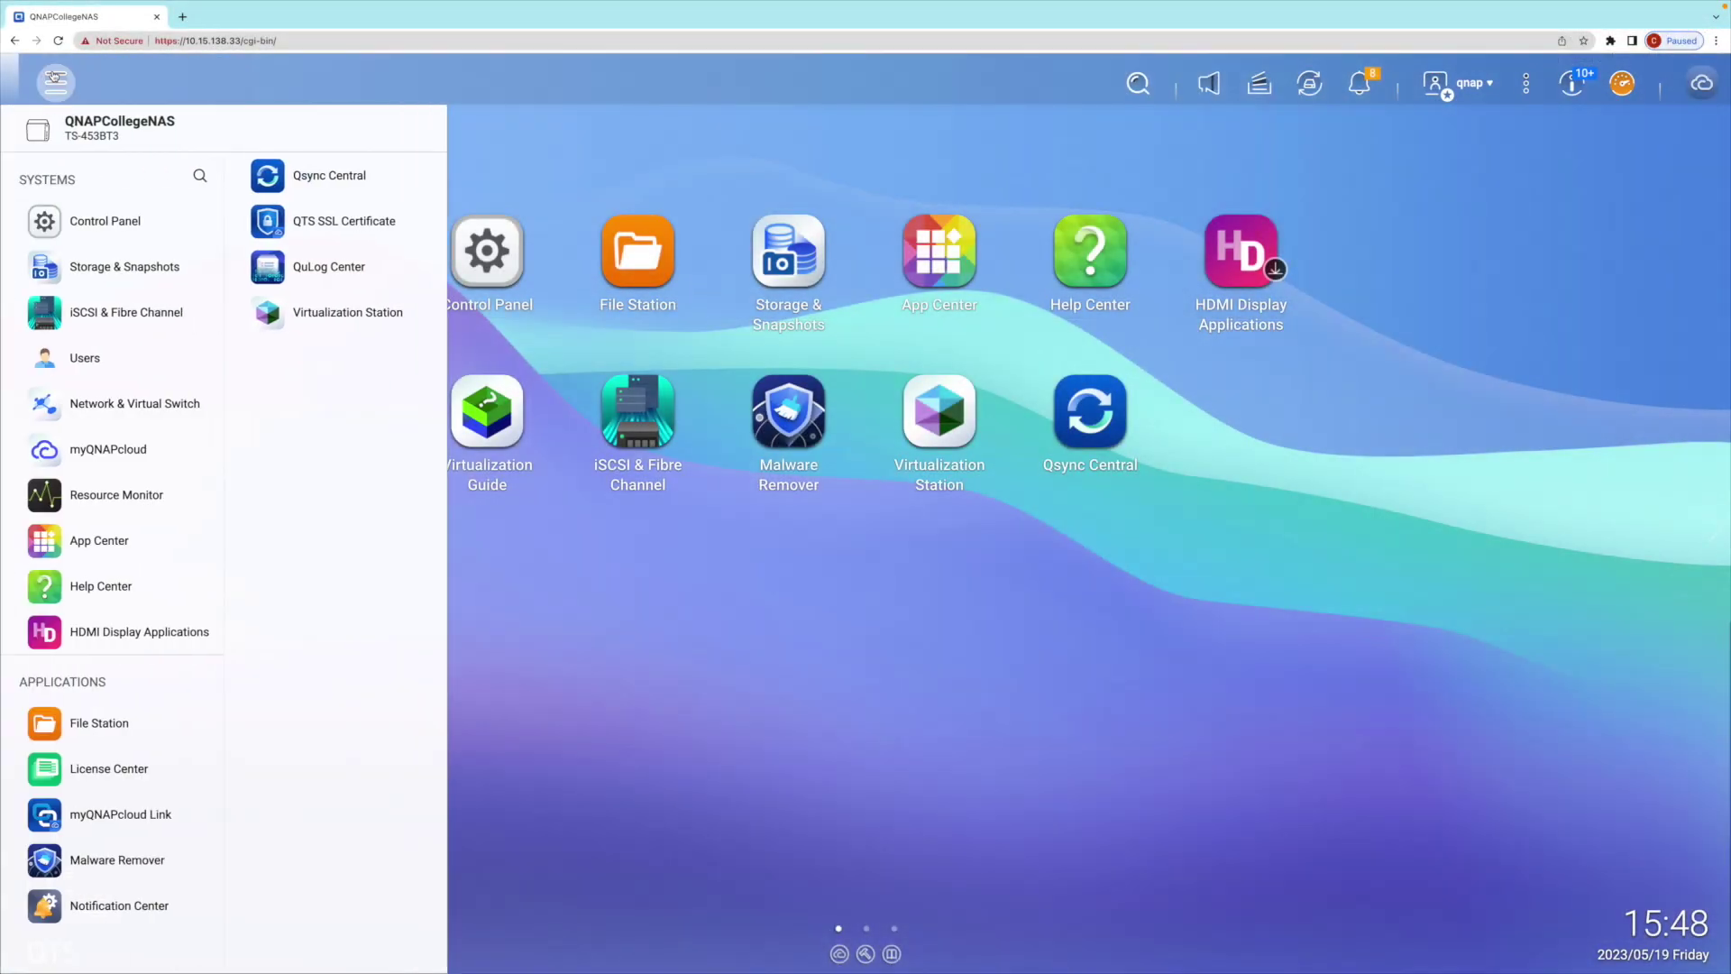
left_click(91, 449)
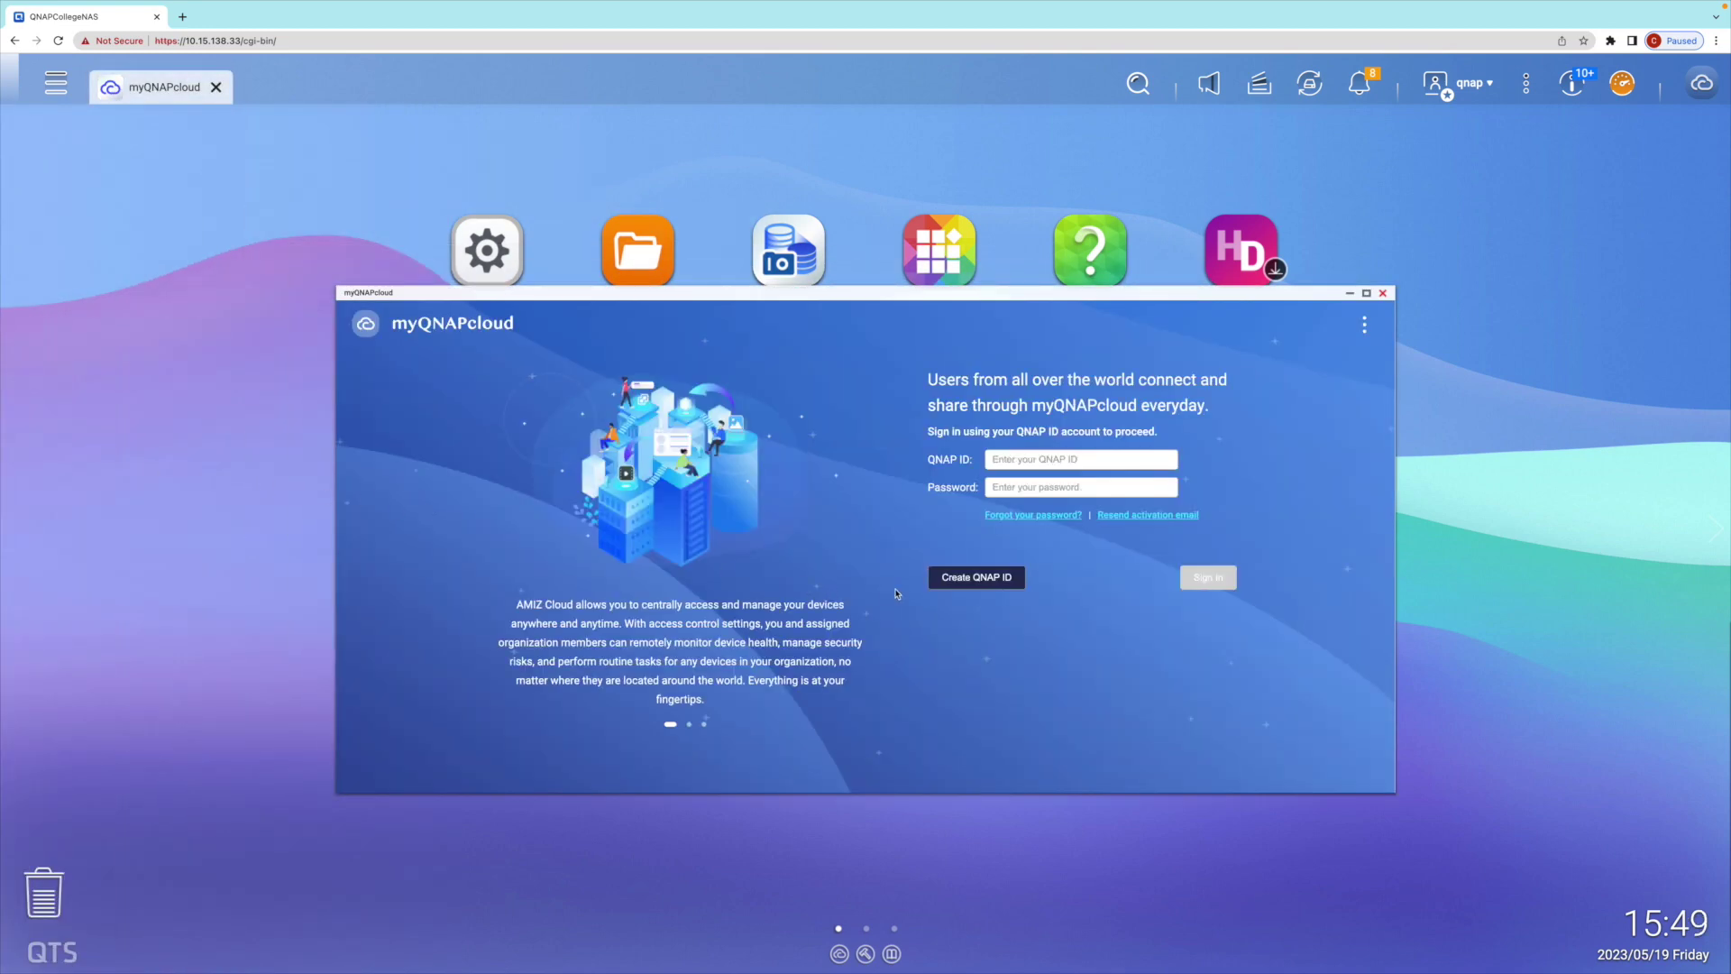
- Start a new QNAP ID, entering the nickname, email address and password twice
left_click(953, 581)
type("qnapcollege")
key("Tab")
key("Tab")
type("•••••••••")
key("Tab")
type("•••••••••")
- Accept the terms, submit the sign-up, and confirm registration from the Gmail verification email
left_click(851, 658)
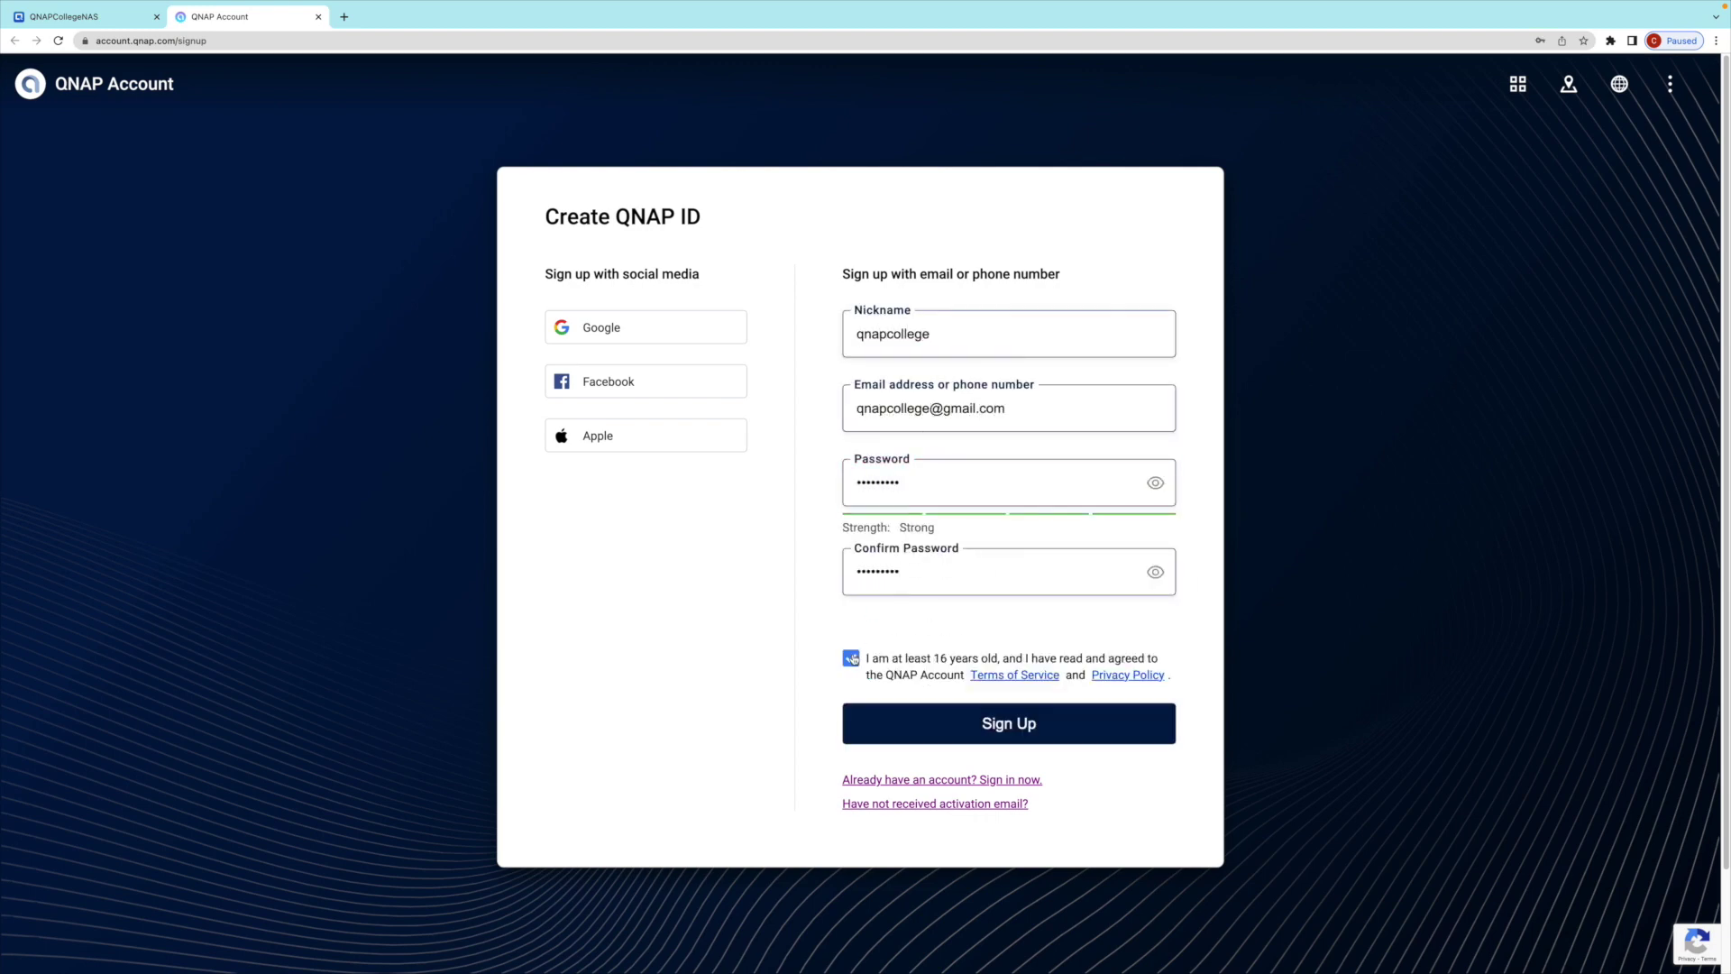
left_click(1010, 723)
left_click(815, 777)
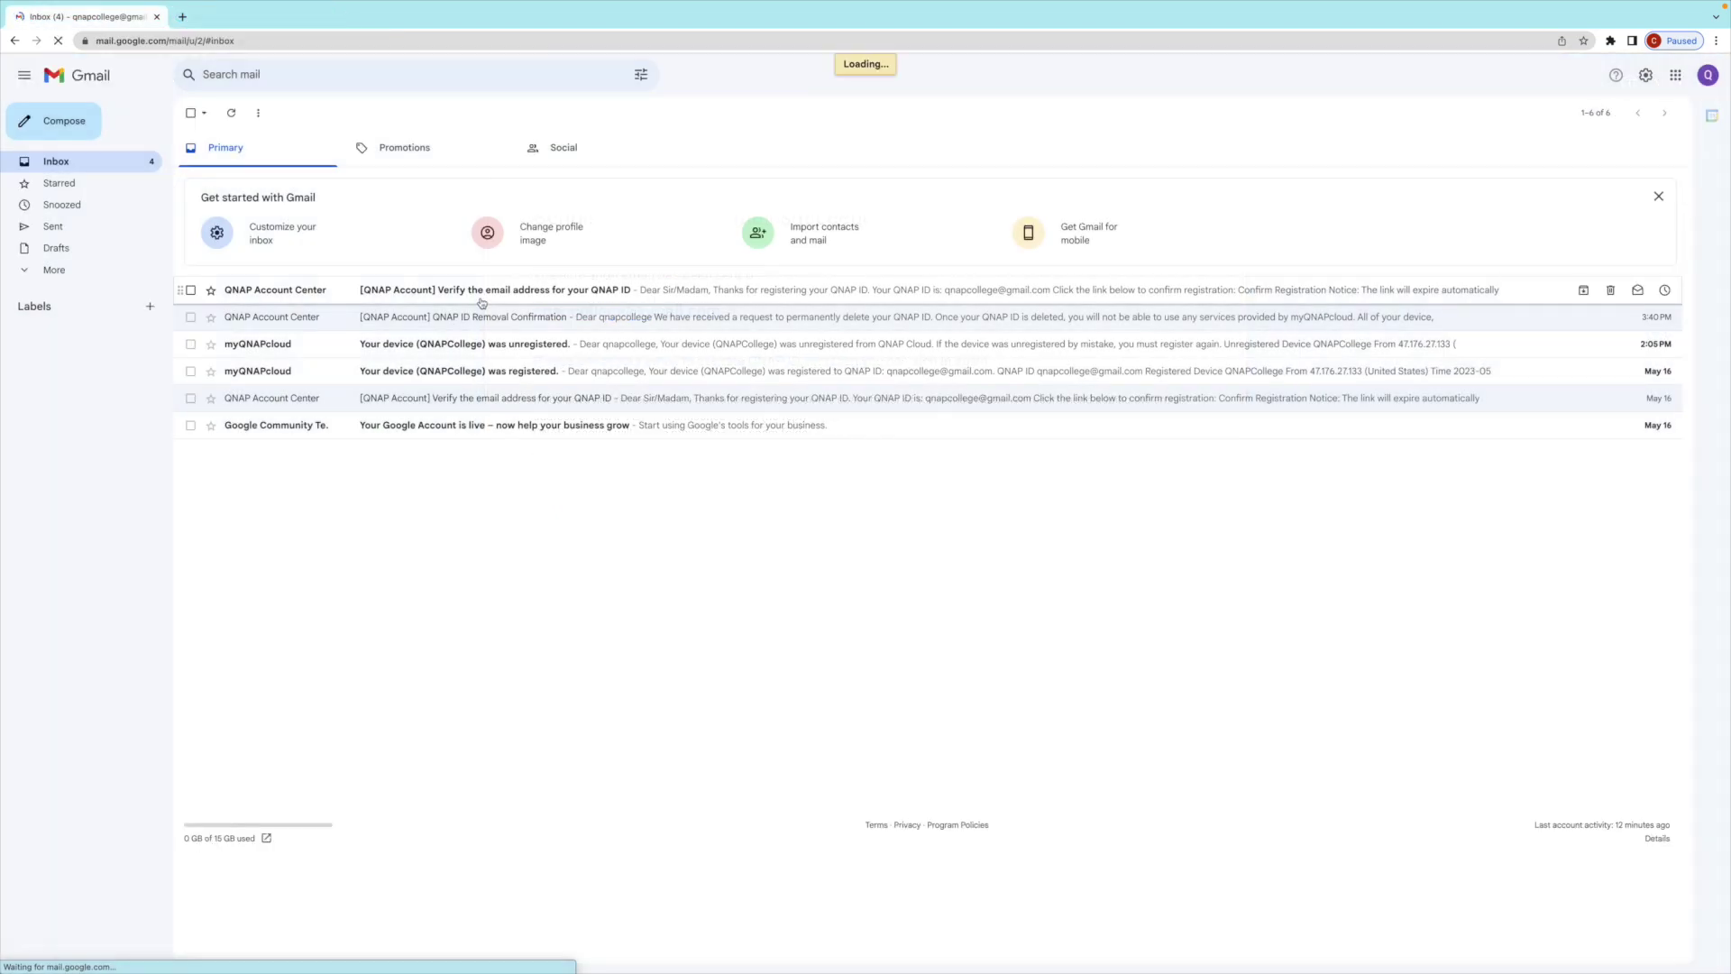
left_click(481, 303)
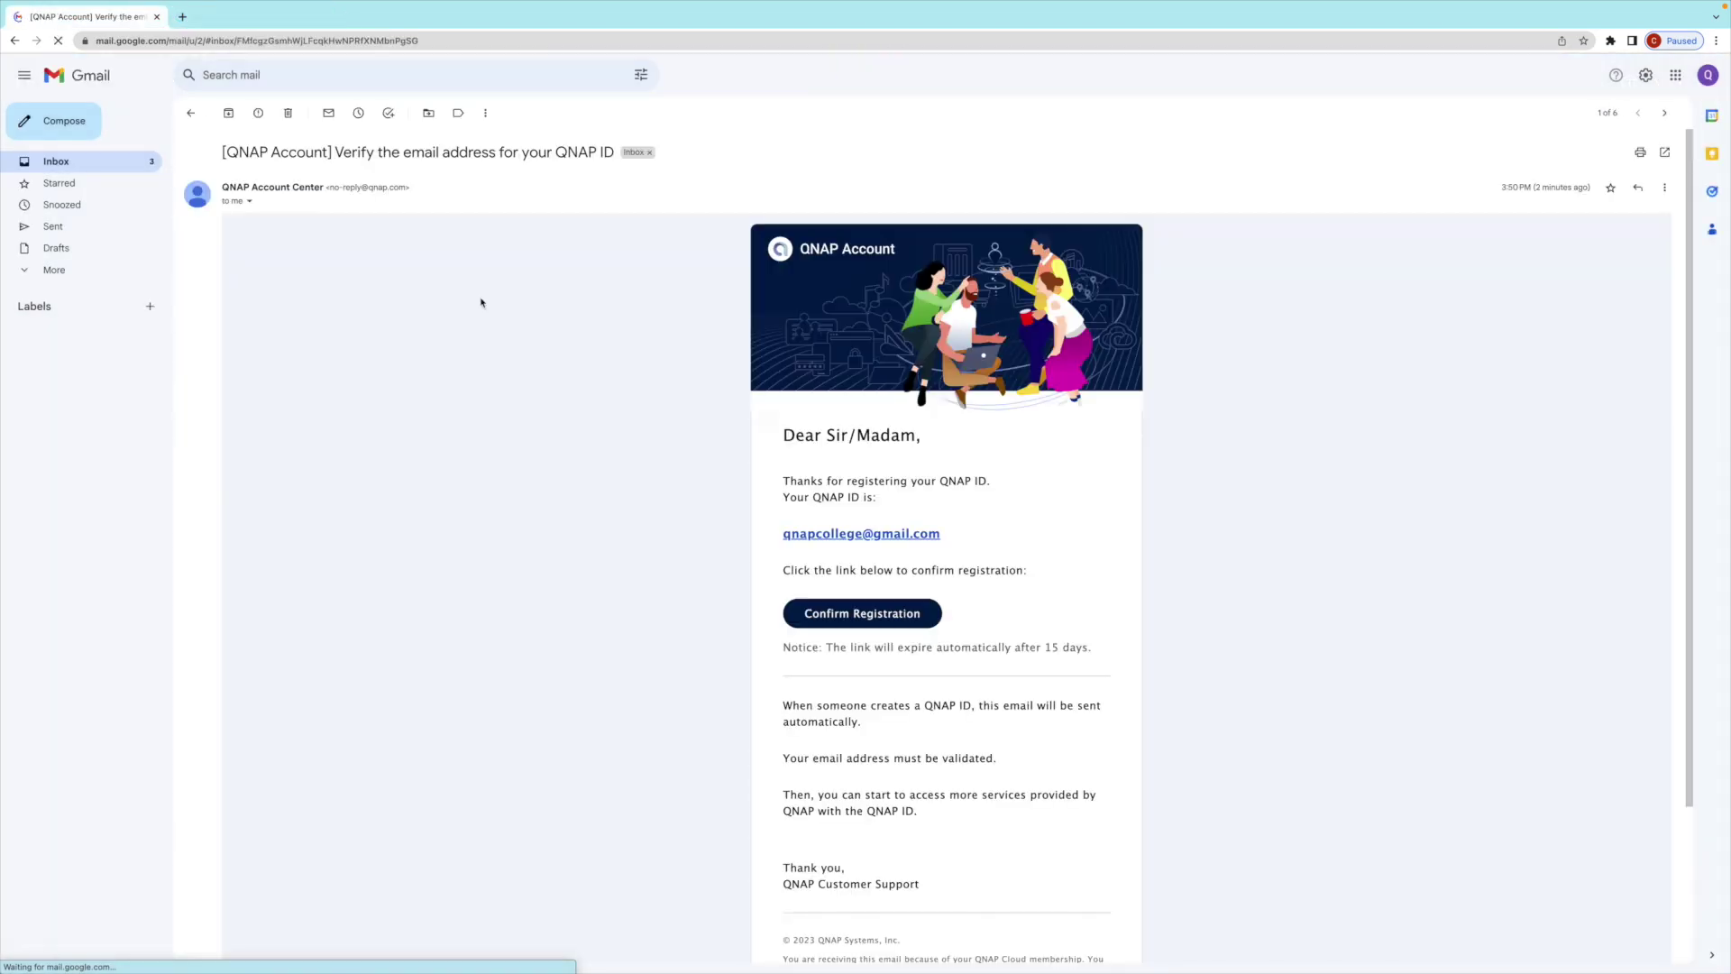
left_click(840, 611)
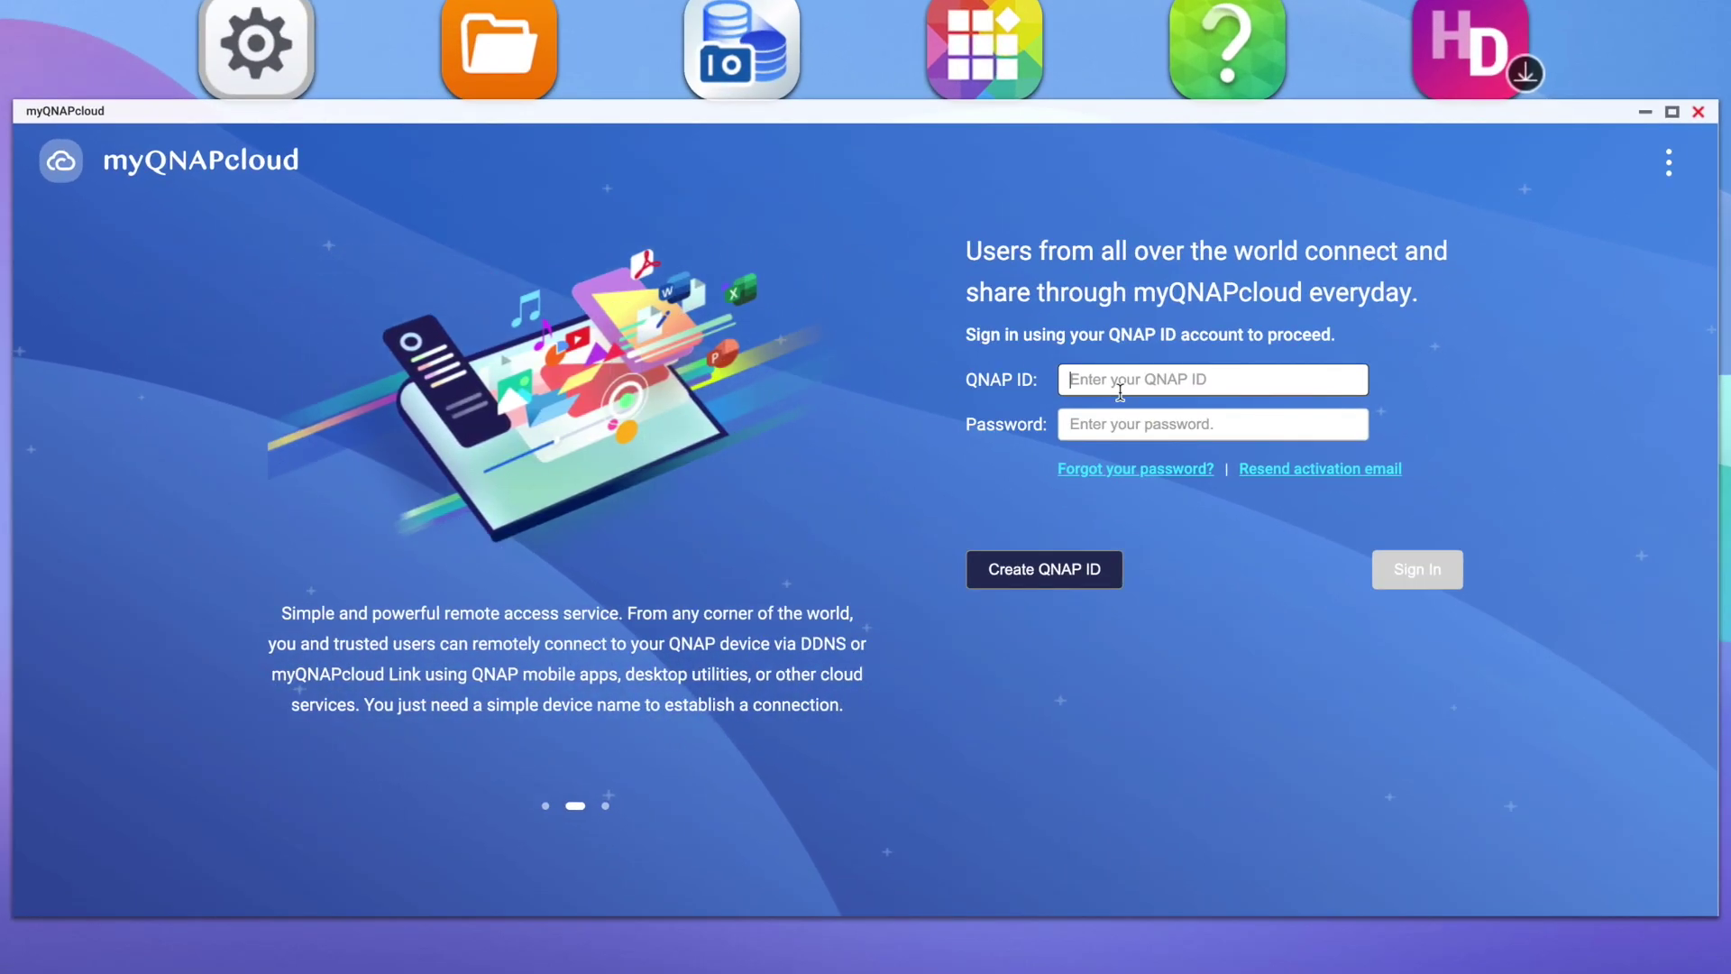
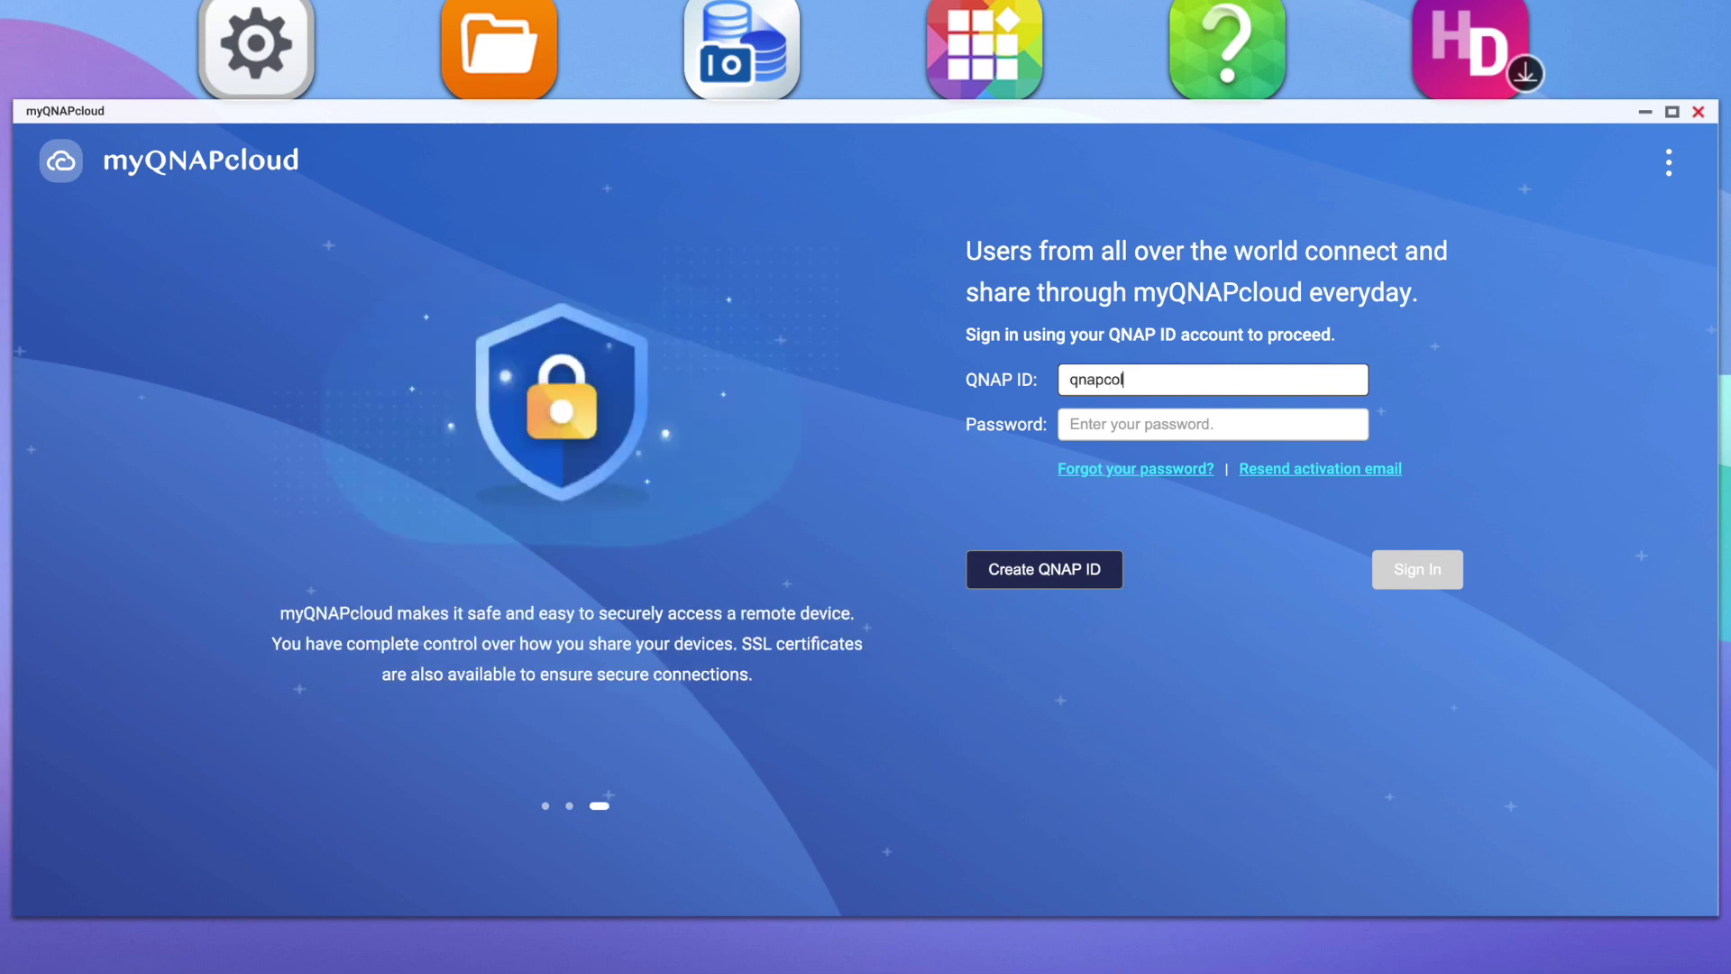
- Sign in to myQNAPcloud with the new QNAP ID email and password
key("Tab")
type("••••••••")
key("Return")
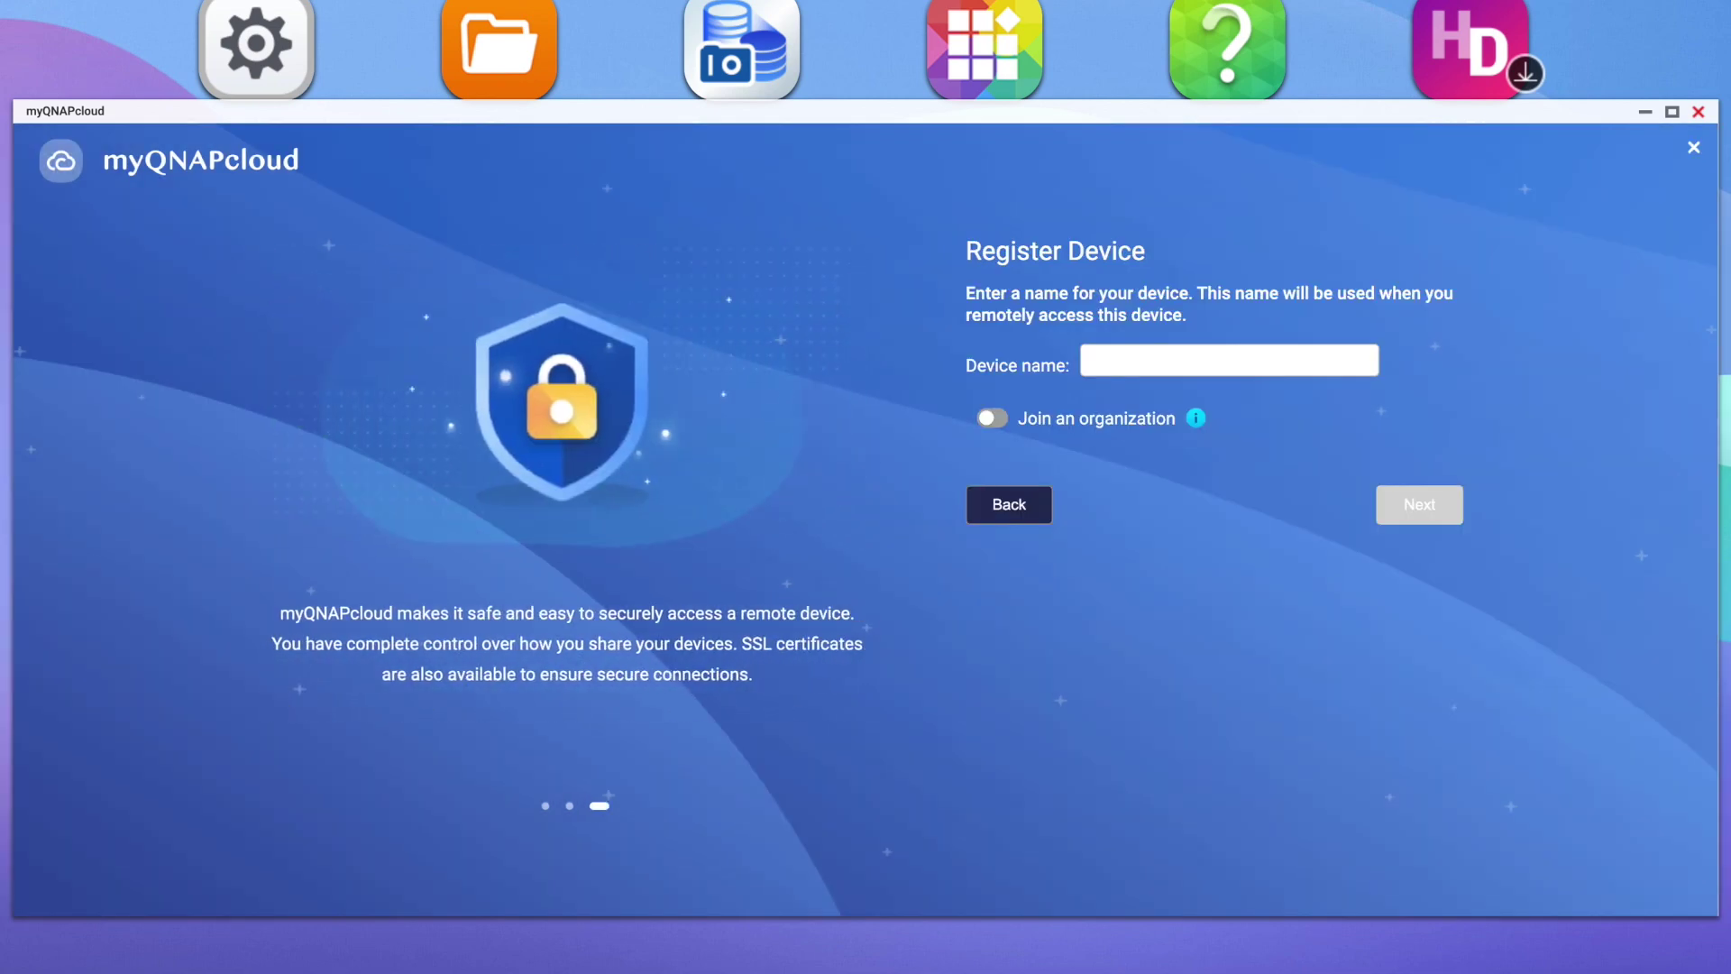
left_click(1229, 360)
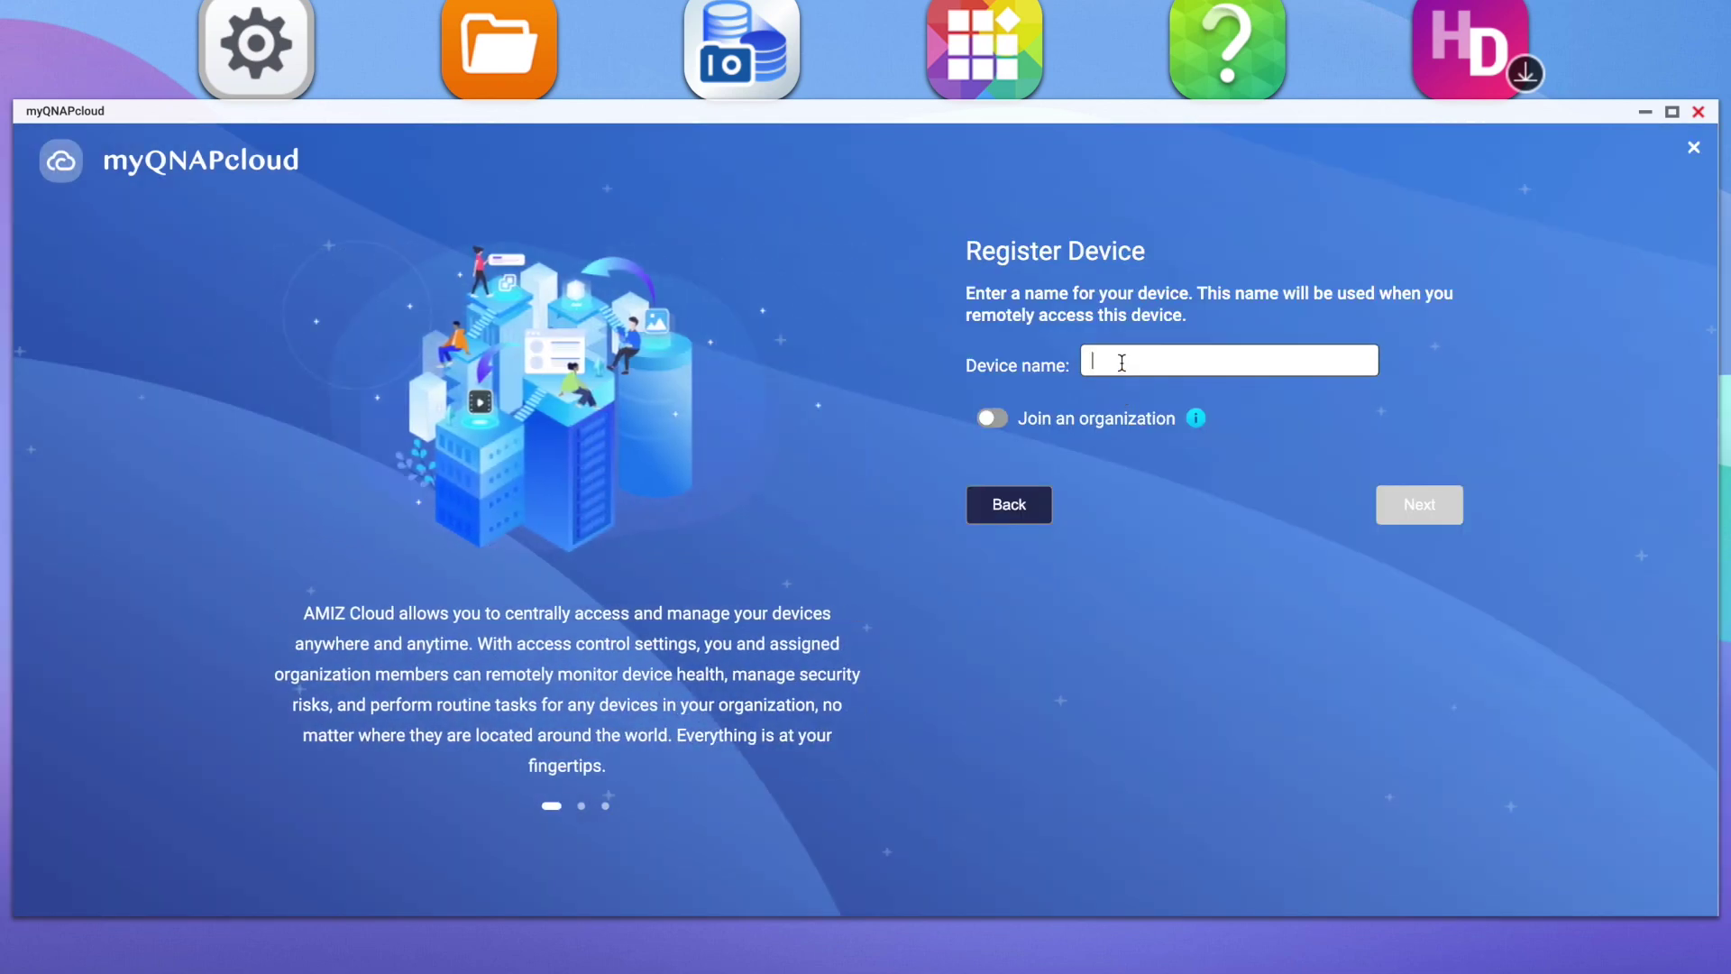
type("QNAPcollege")
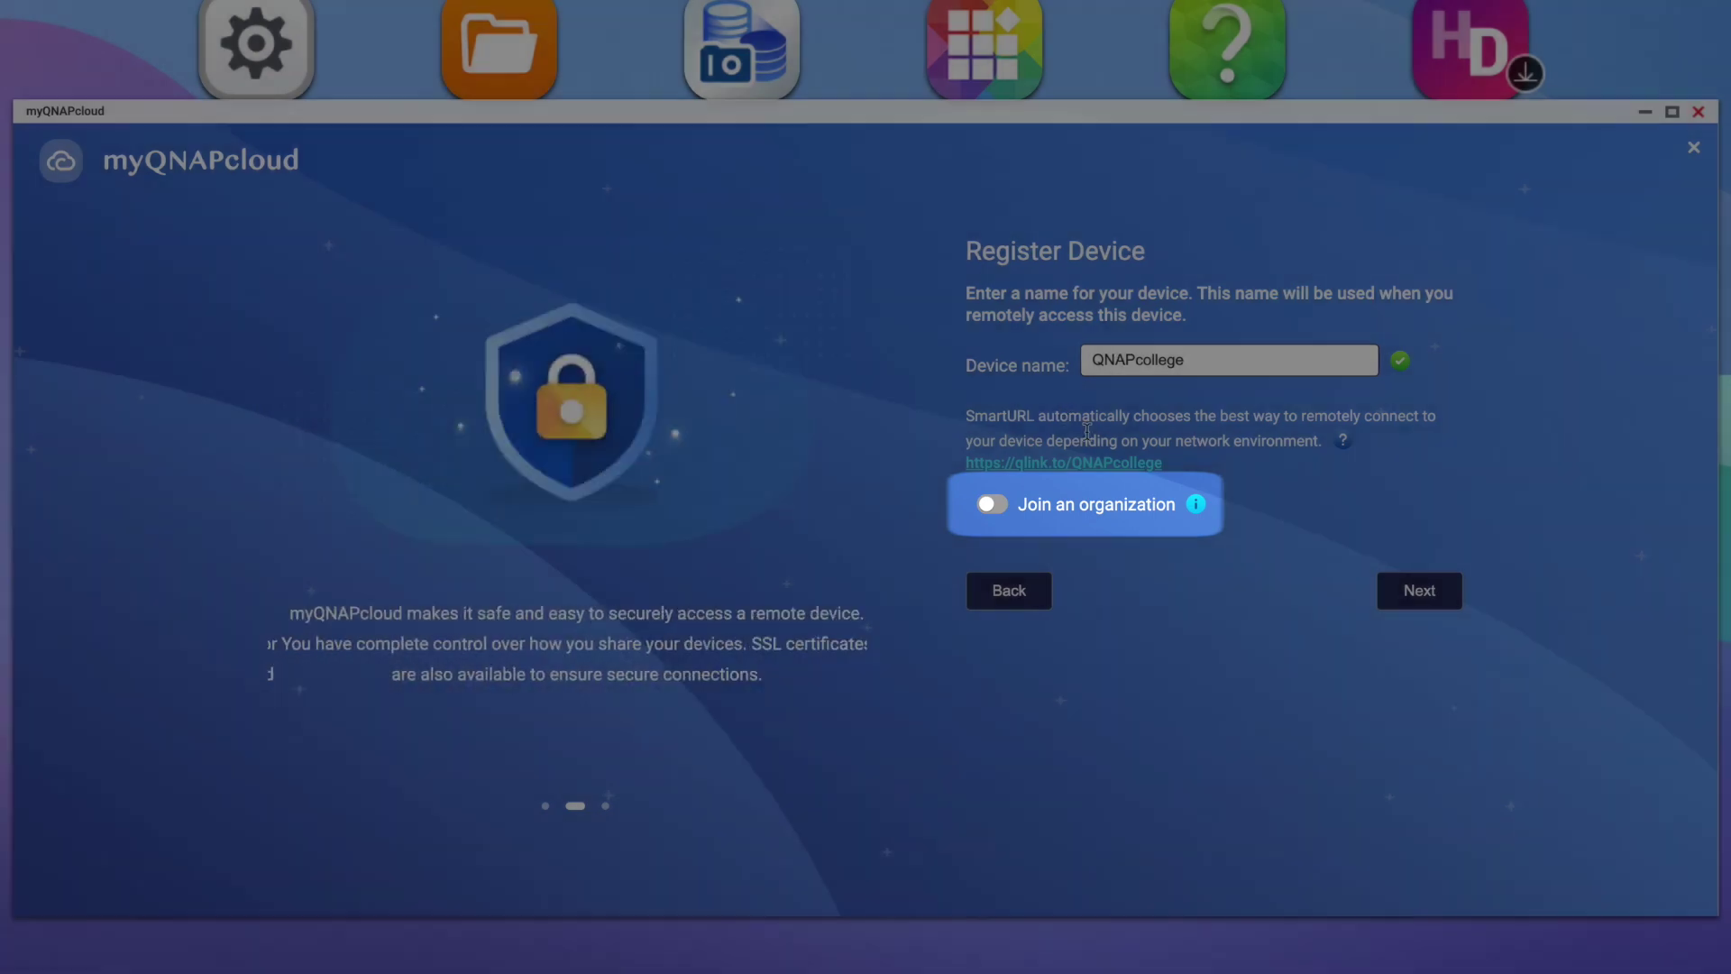
left_click(1194, 506)
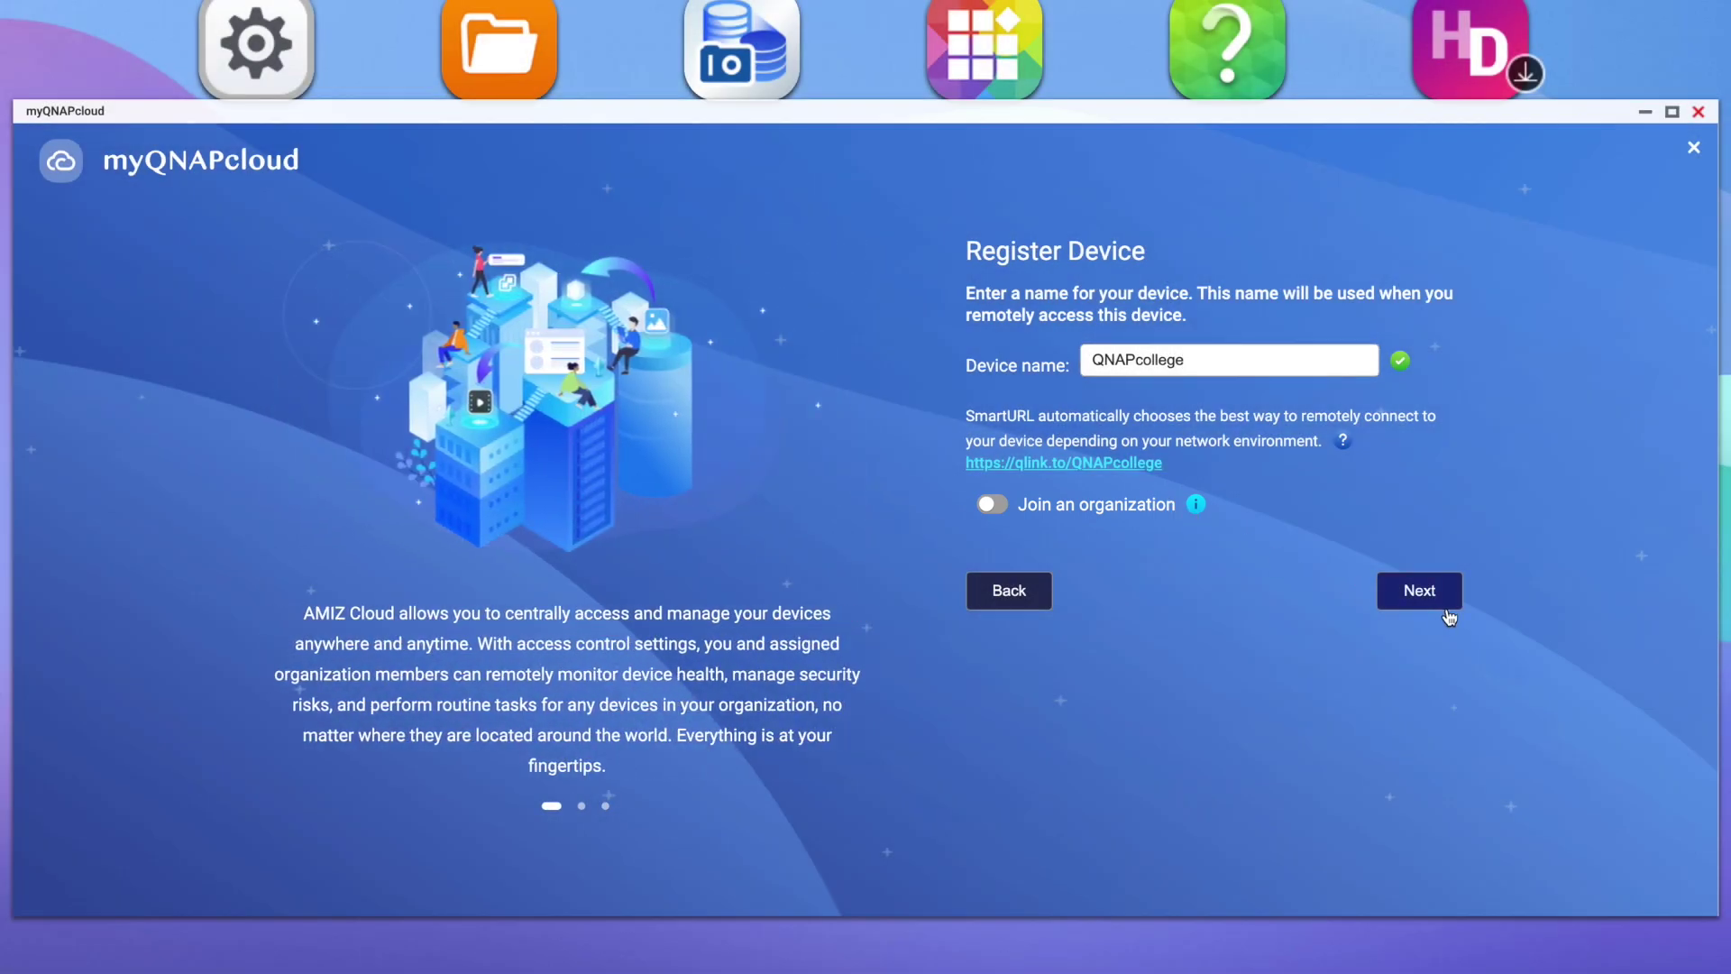
- On the Remote Access step, switch on myQNAPcloud Link and open the access control choices
left_click(1421, 593)
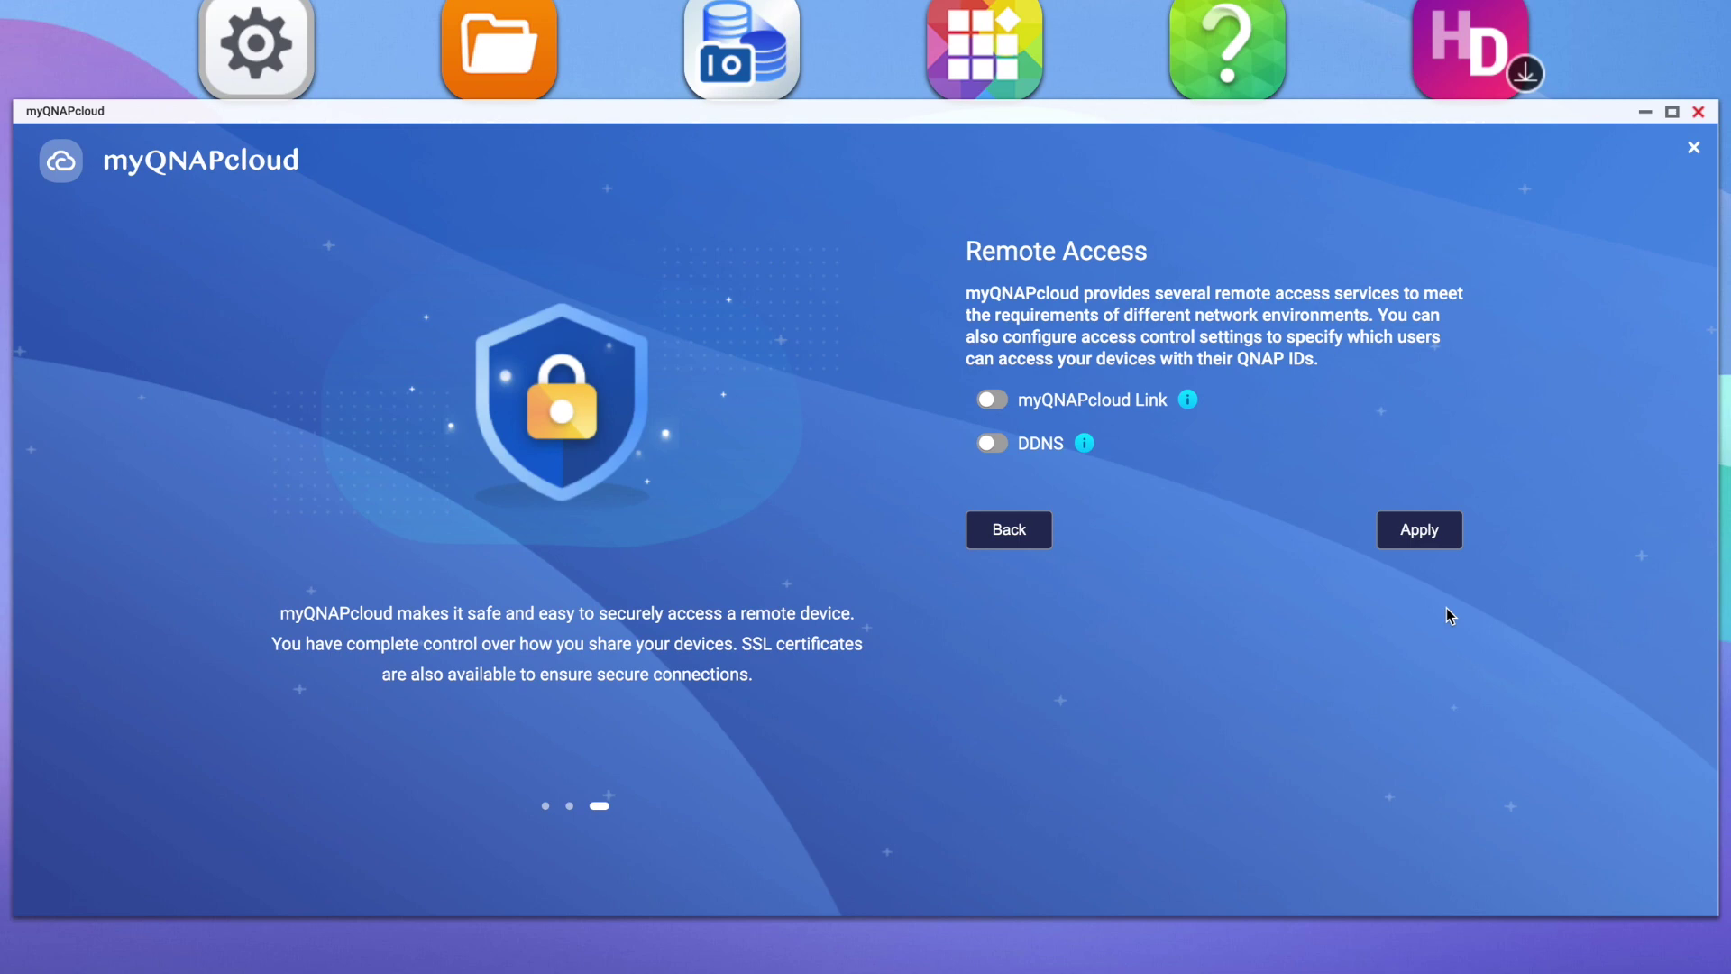
left_click(1193, 408)
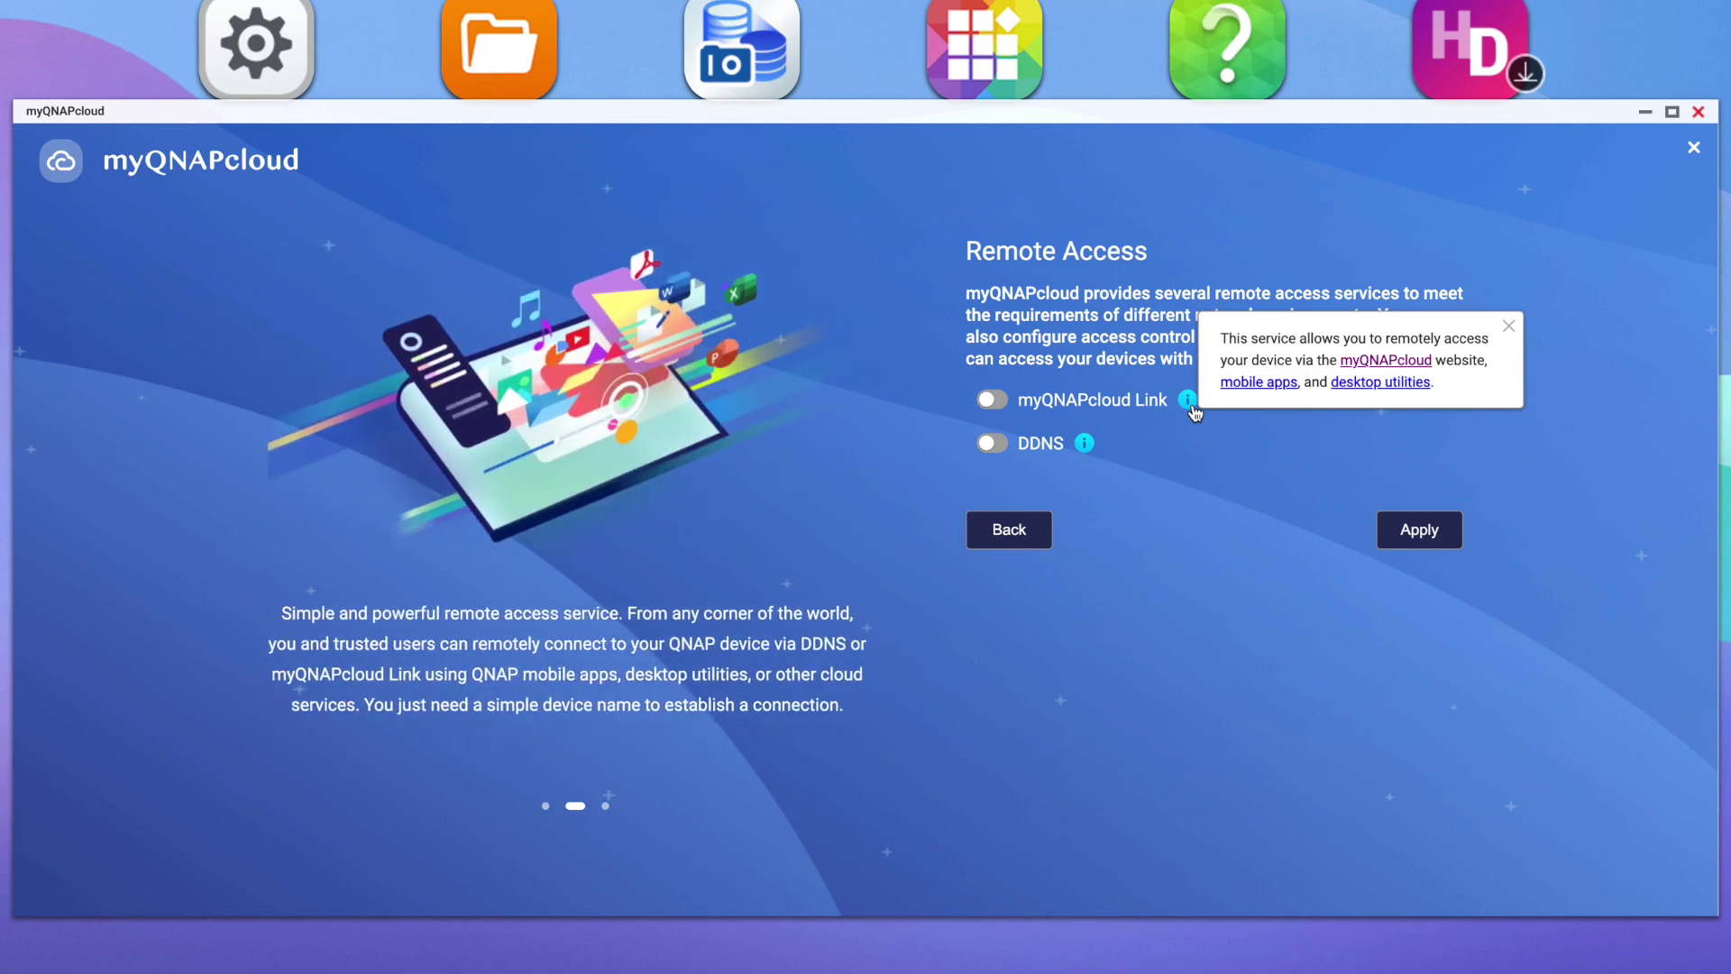
left_click(1194, 412)
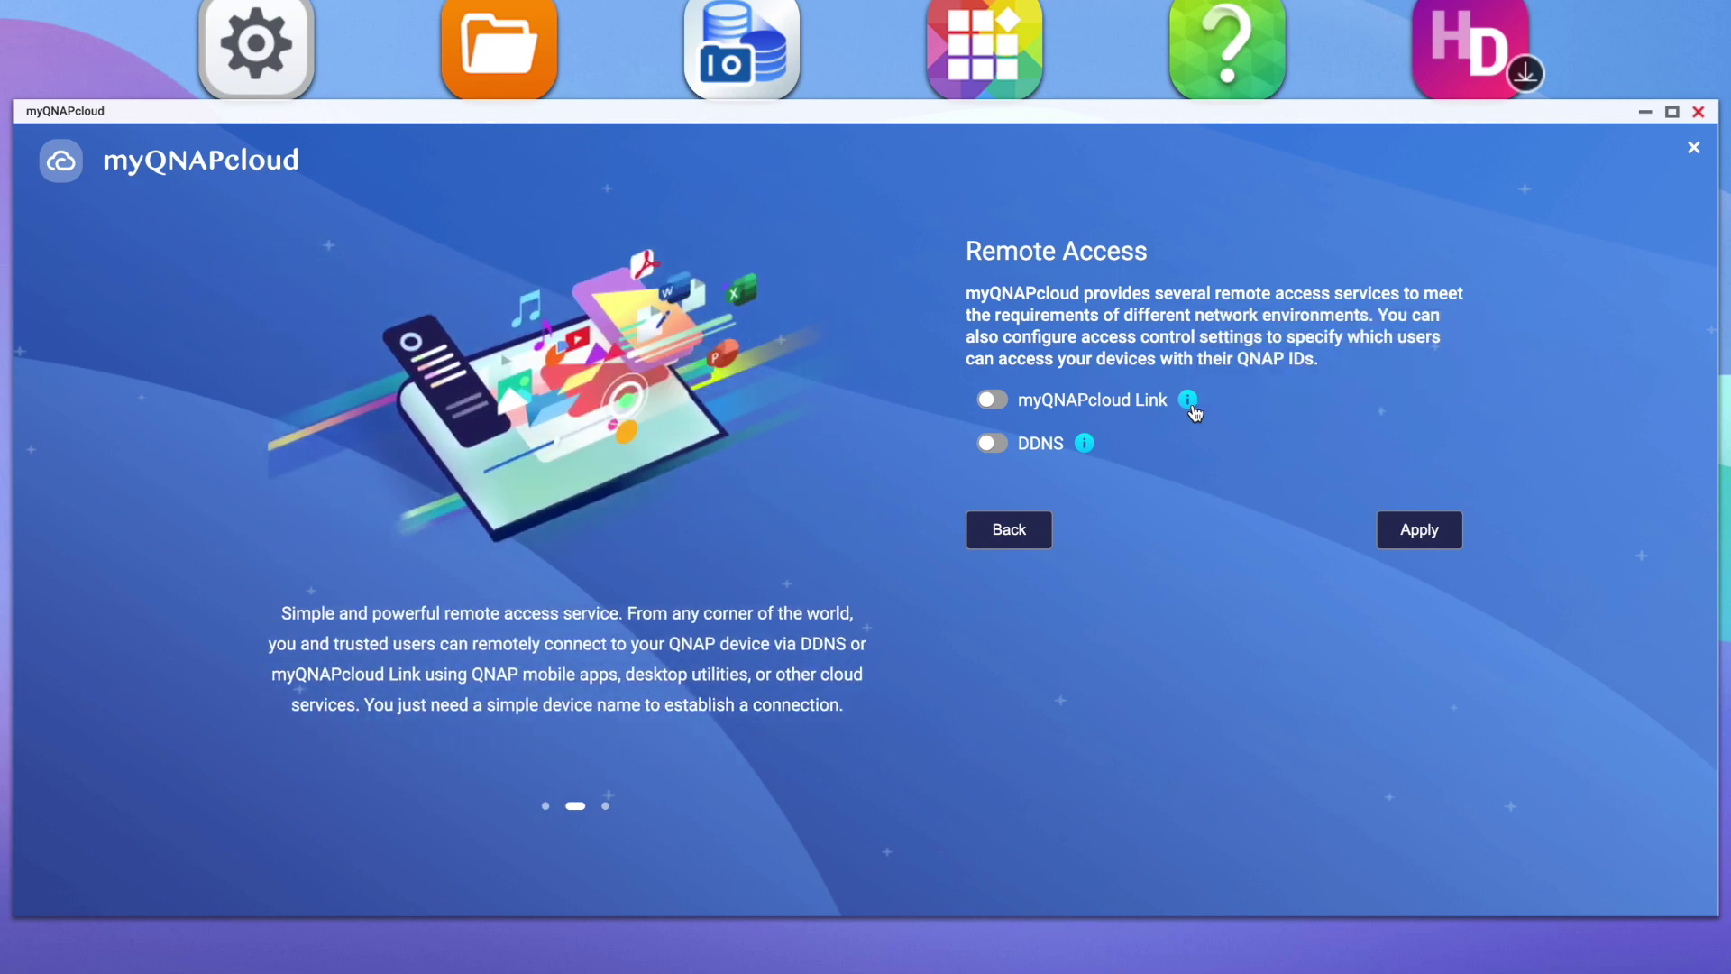
left_click(994, 400)
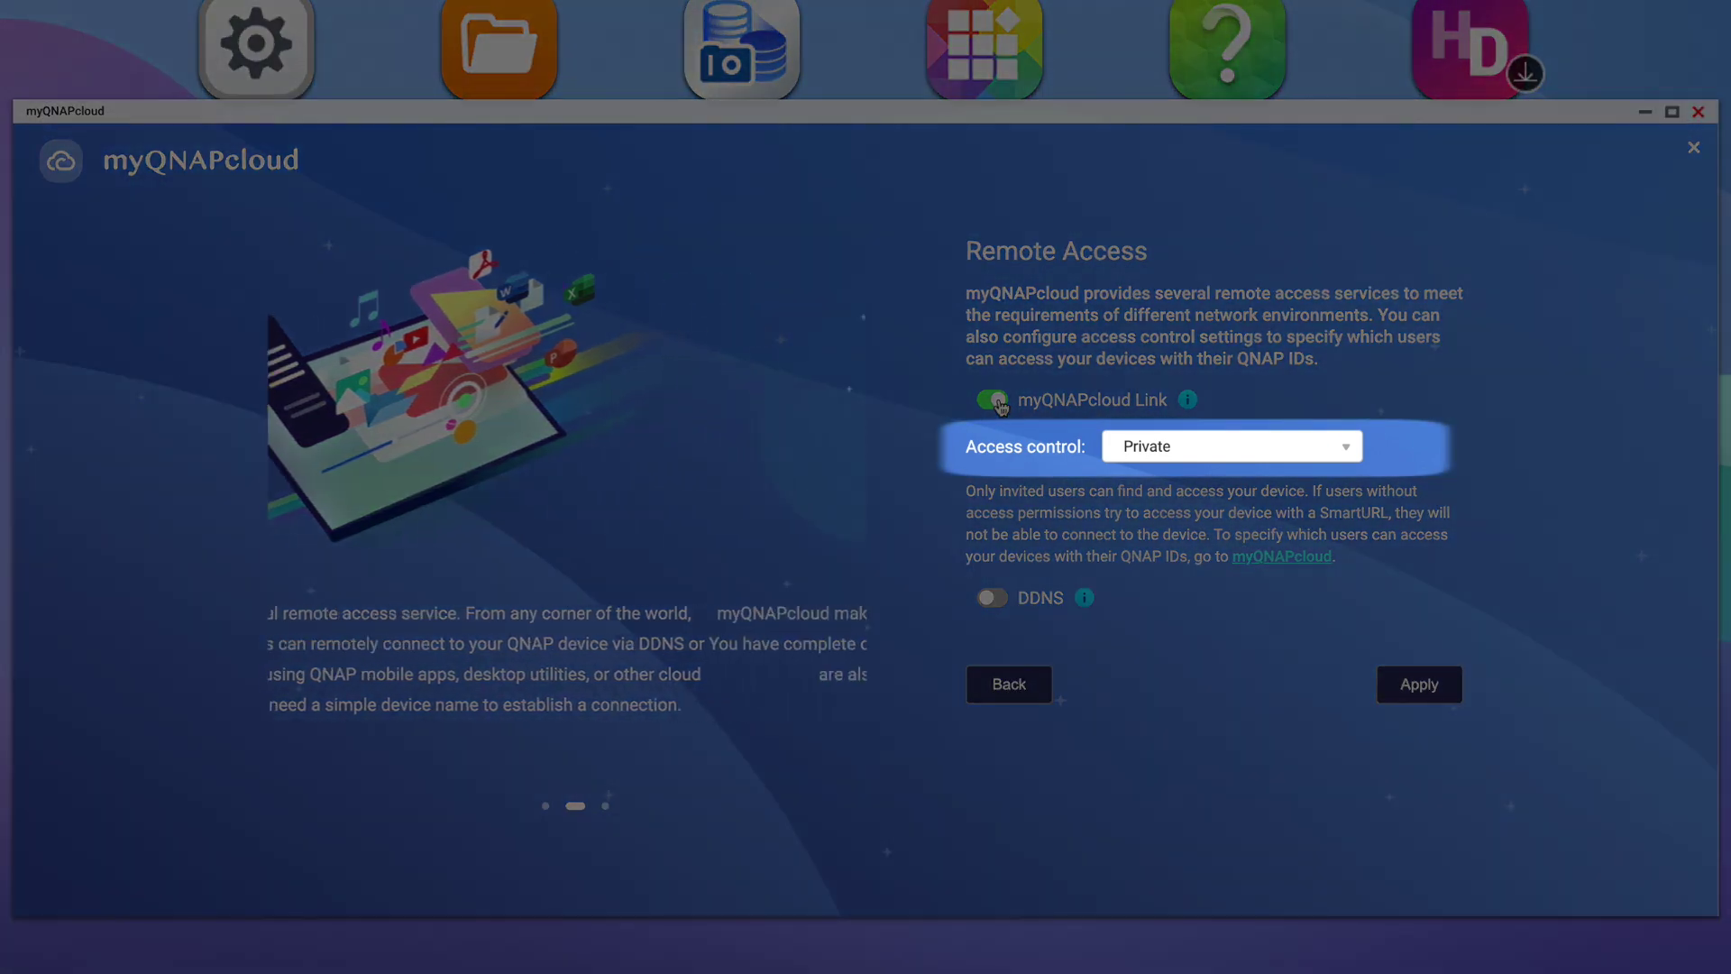
left_click(1200, 453)
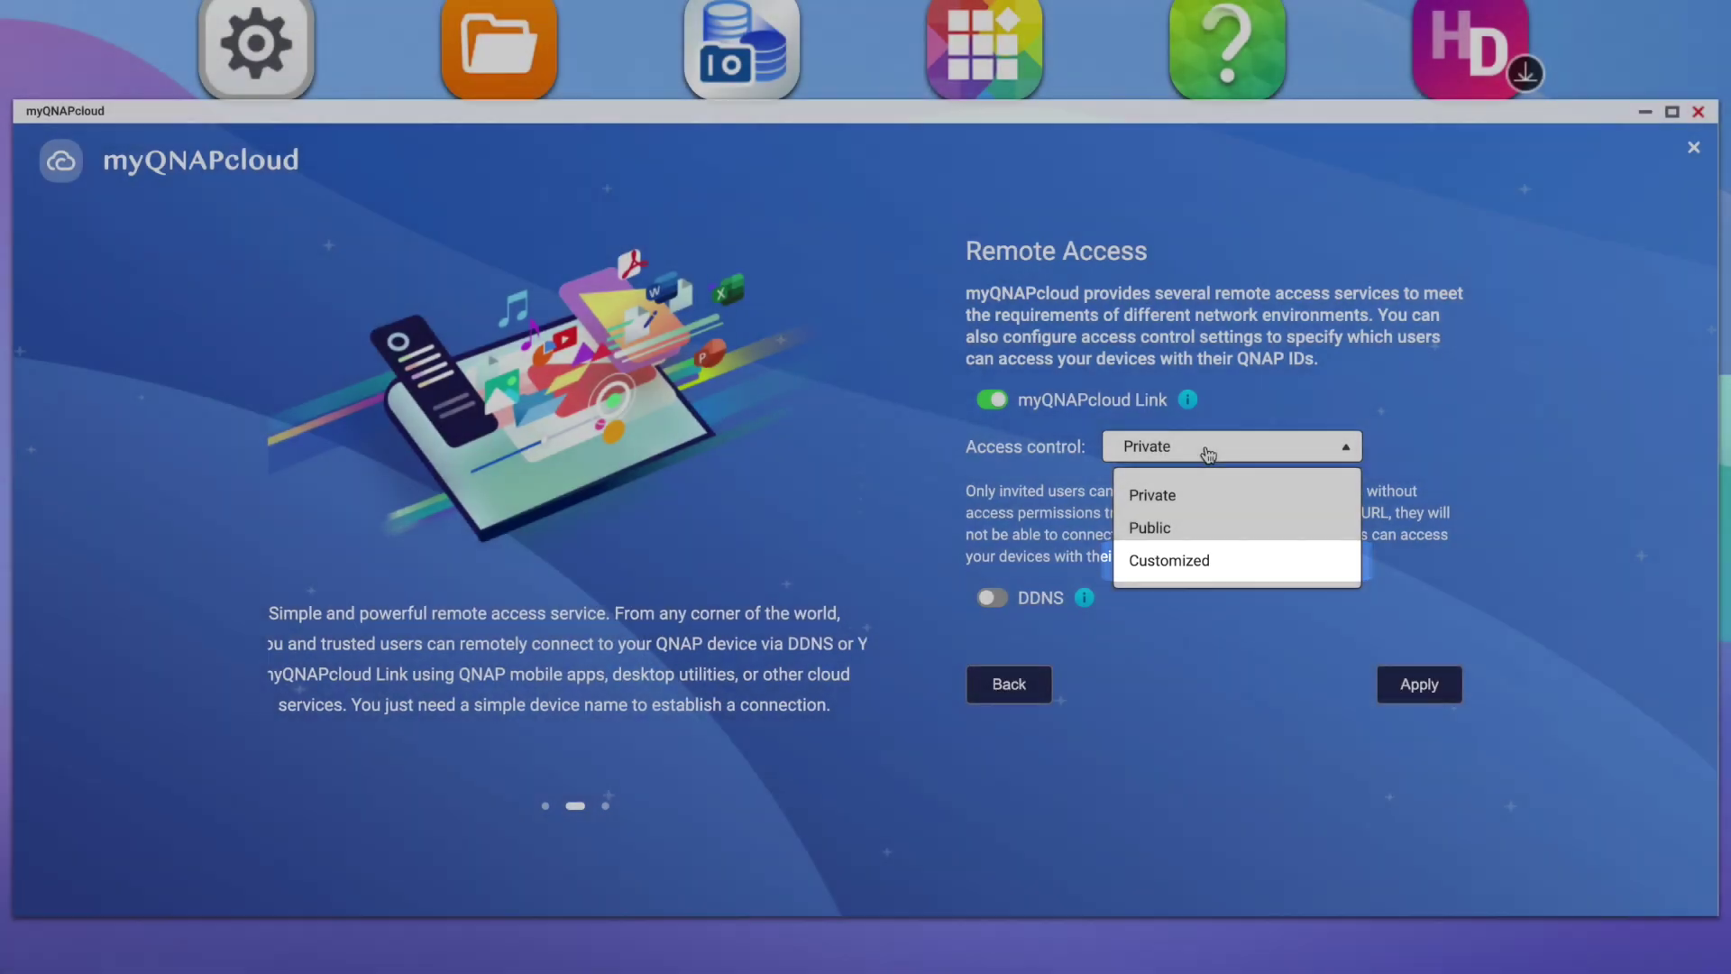
- Keep access control at Private, switch on DDNS, and apply the remote access settings
left_click(1209, 451)
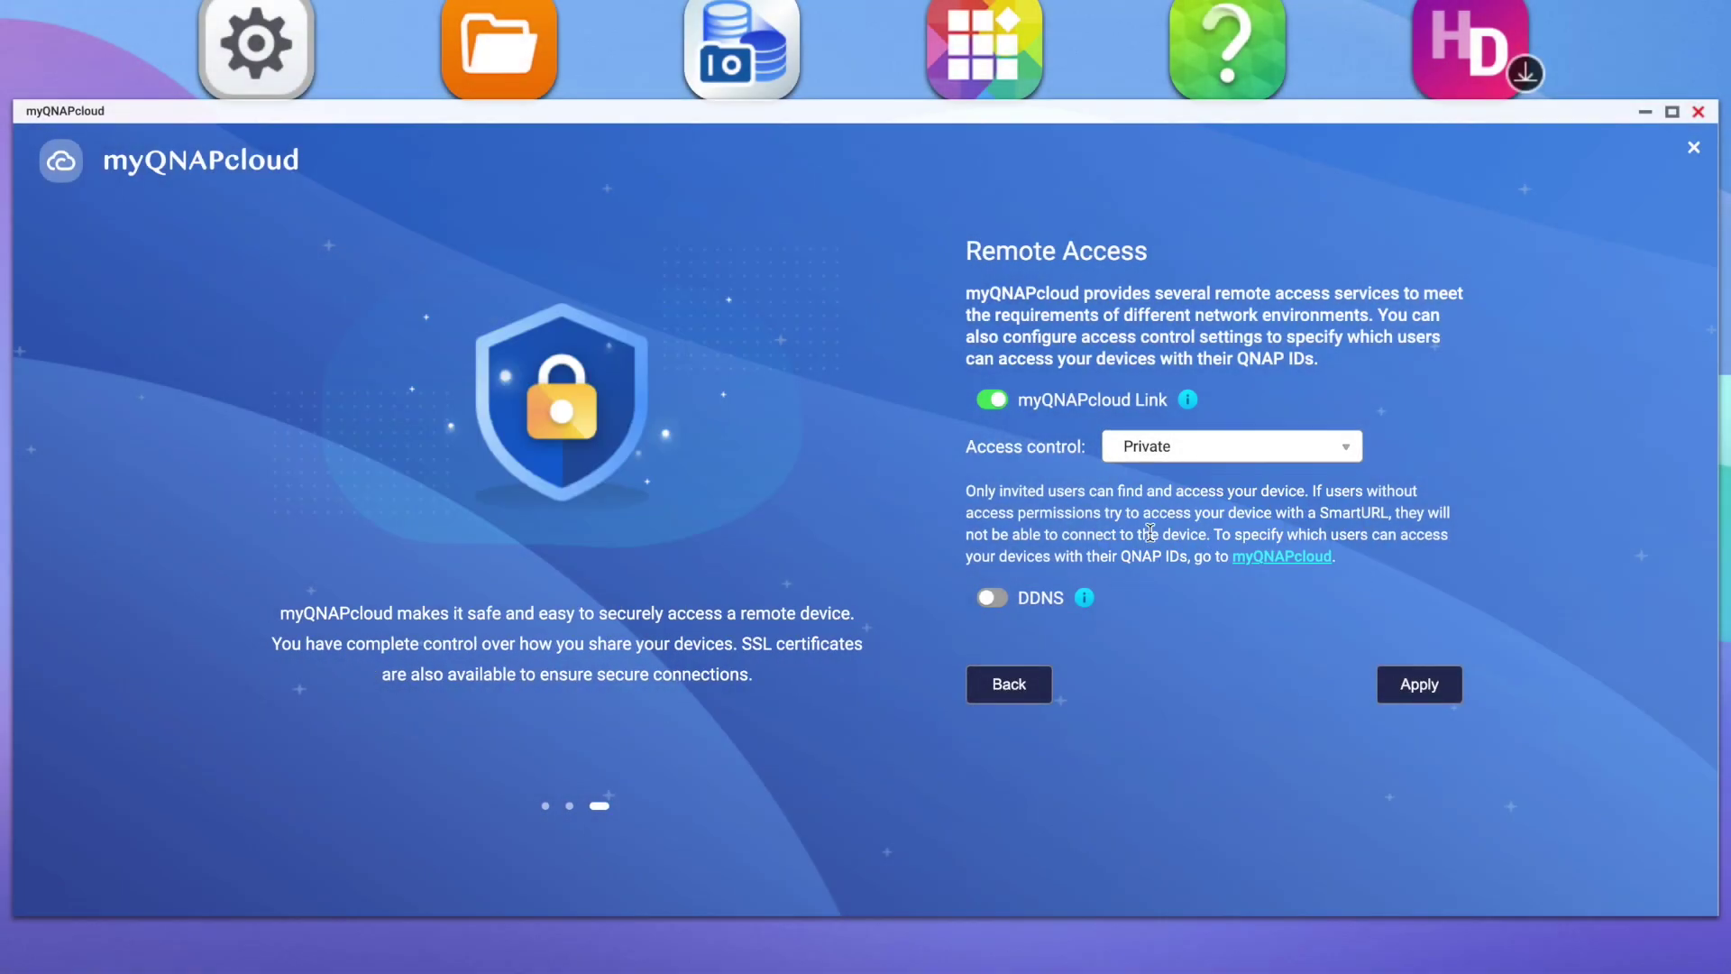
left_click(1085, 600)
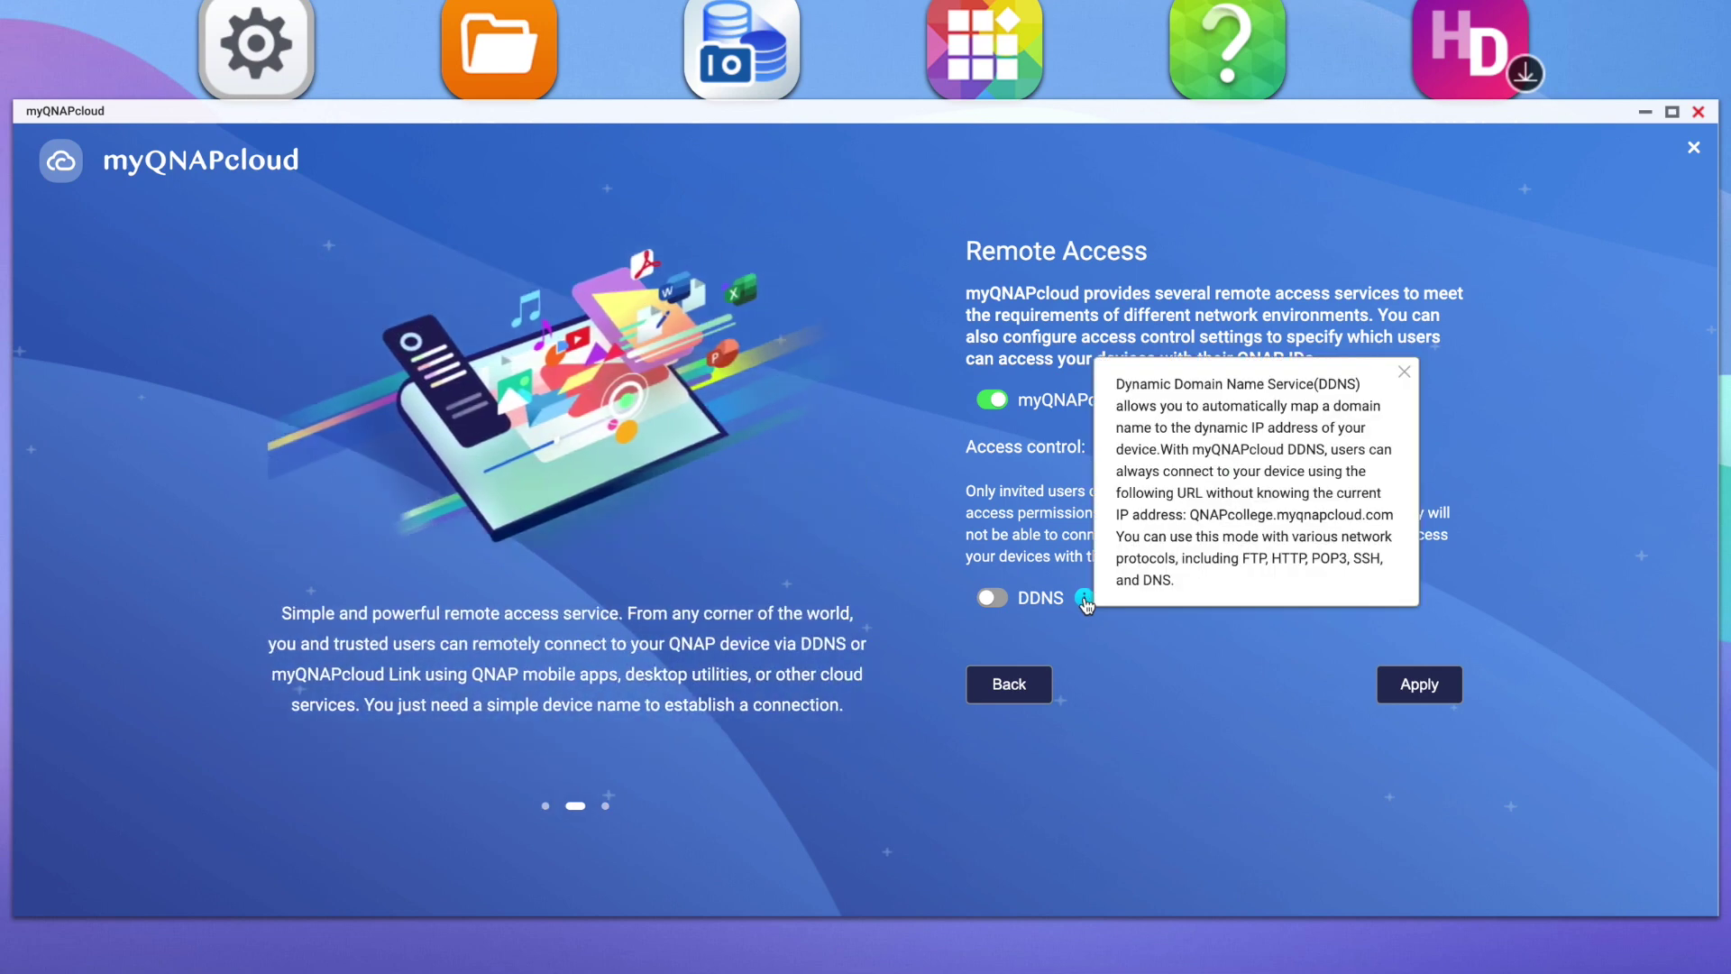
left_click(1086, 601)
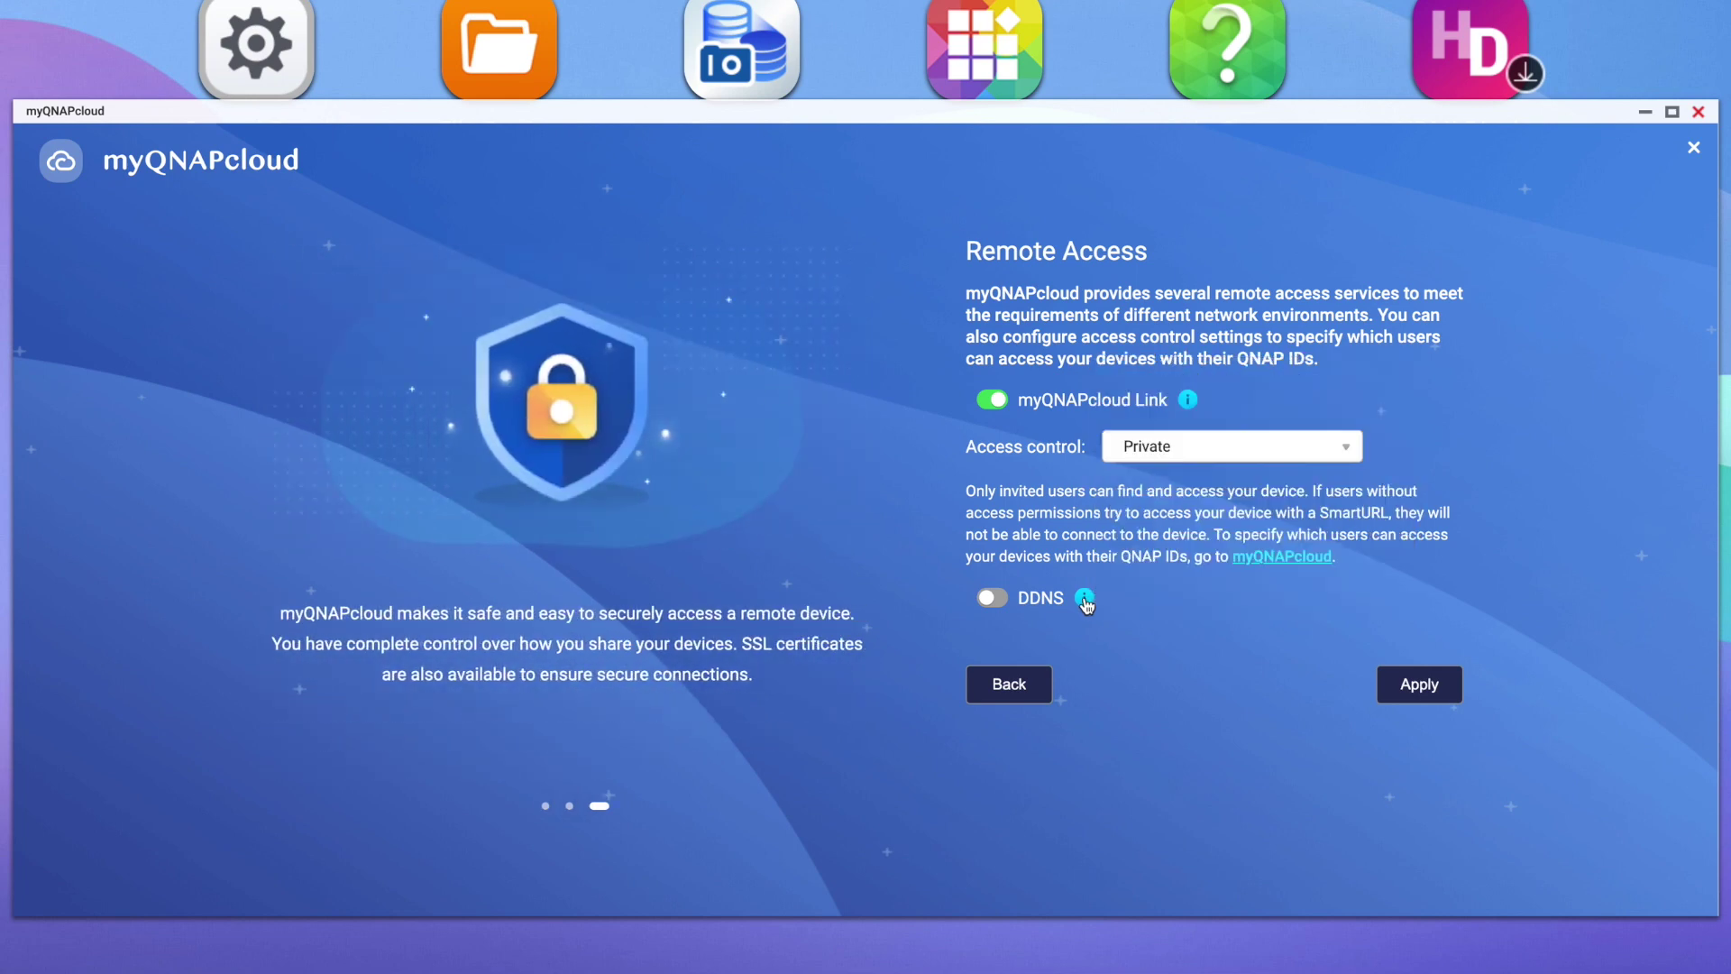
left_click(993, 599)
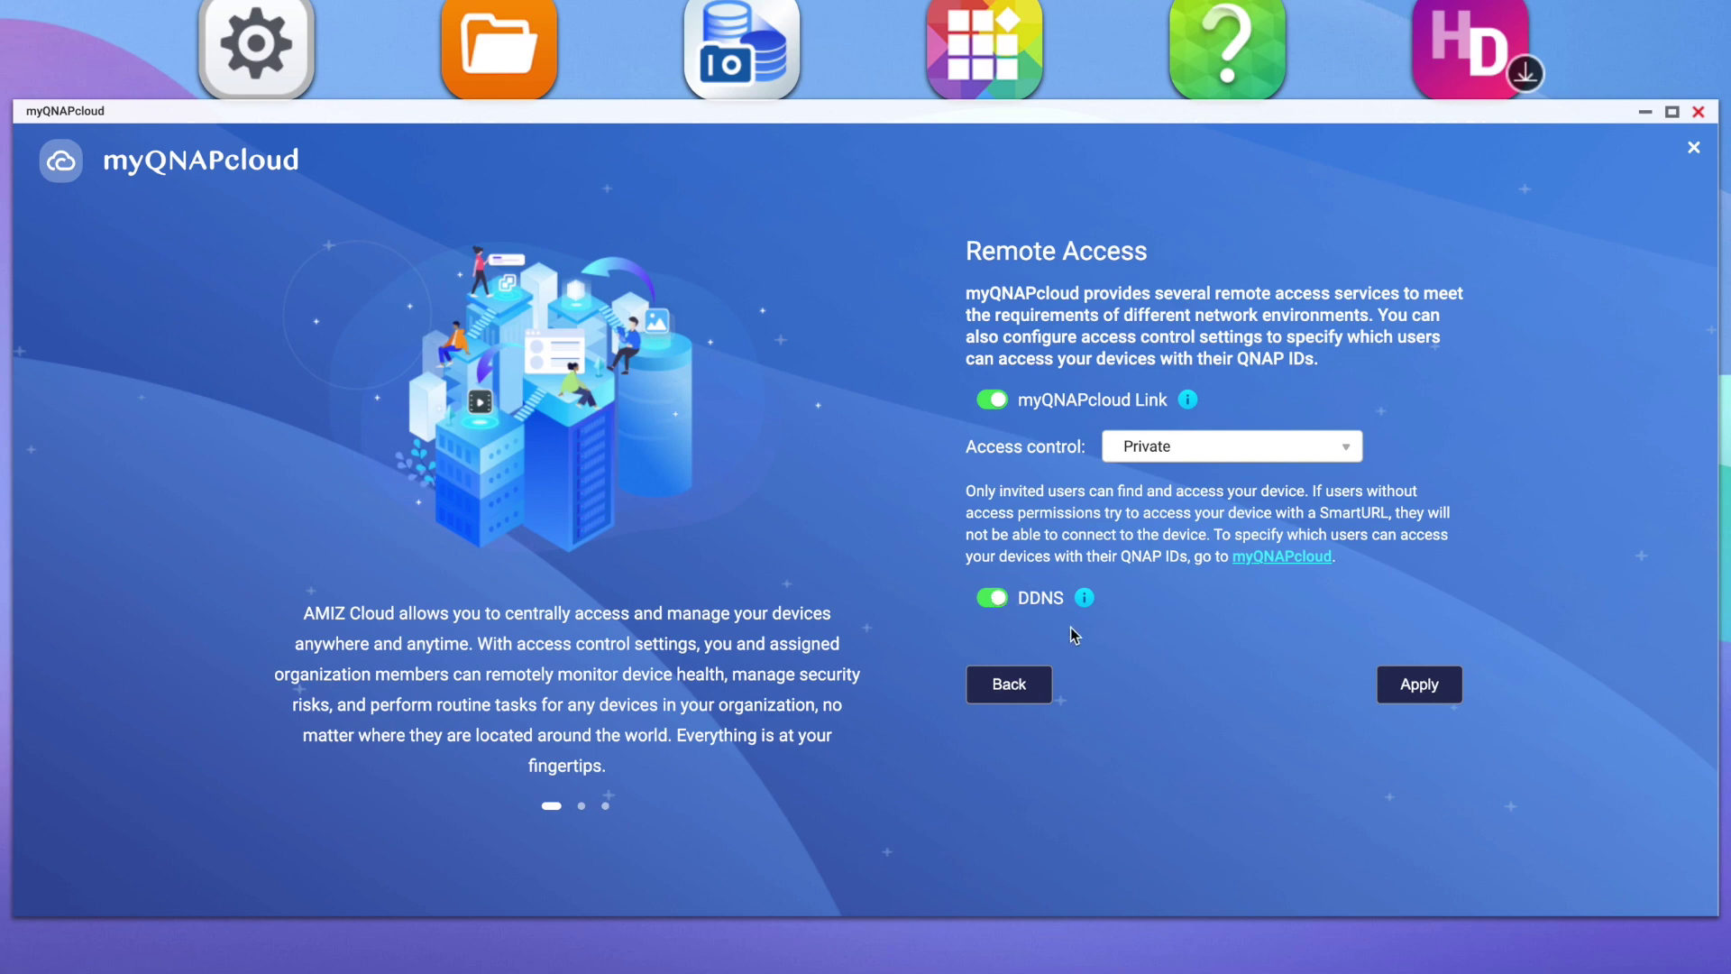
left_click(1418, 692)
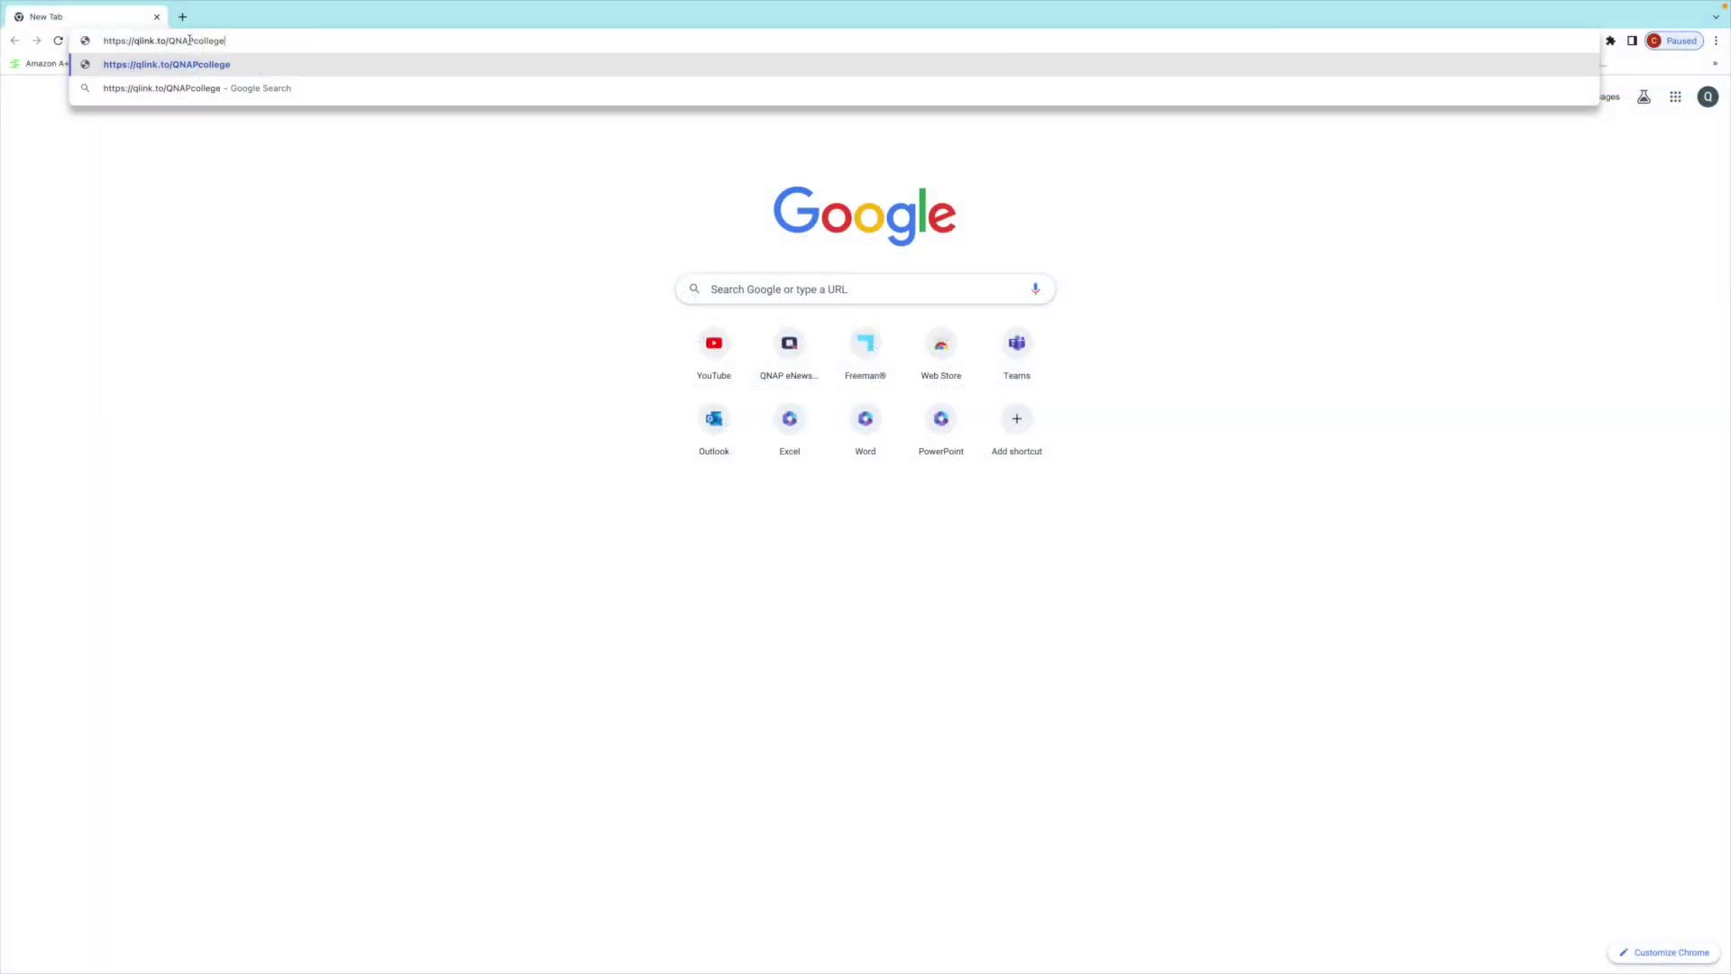
key("Return")
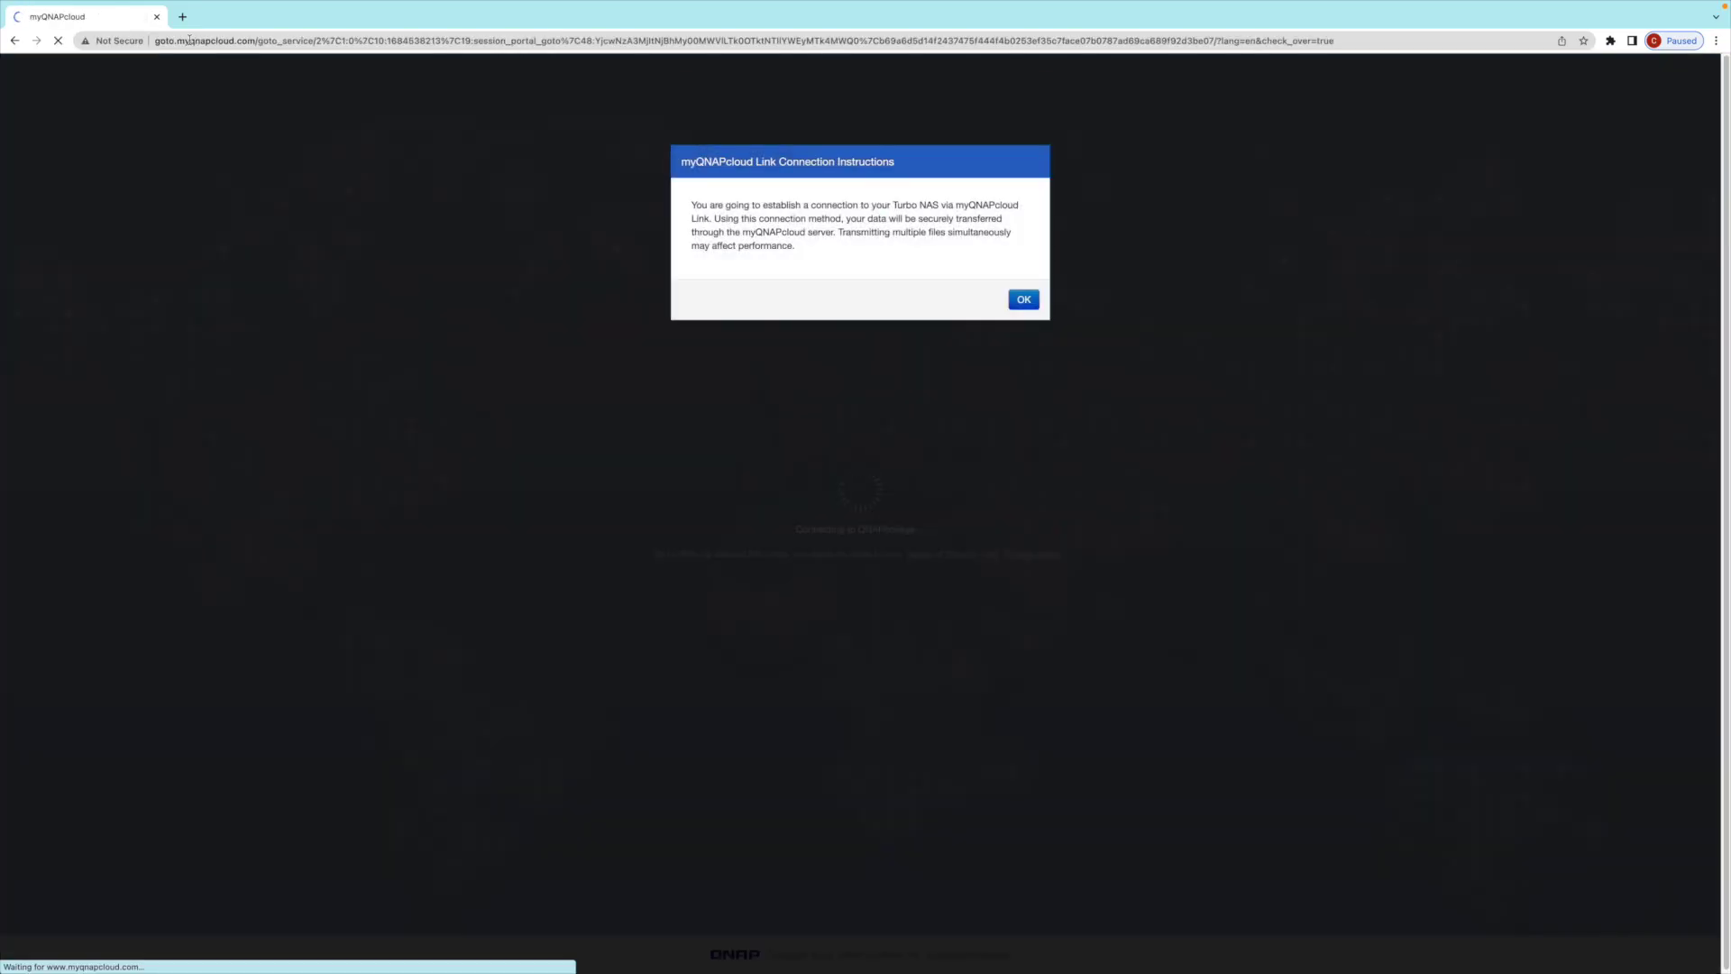
left_click(1026, 304)
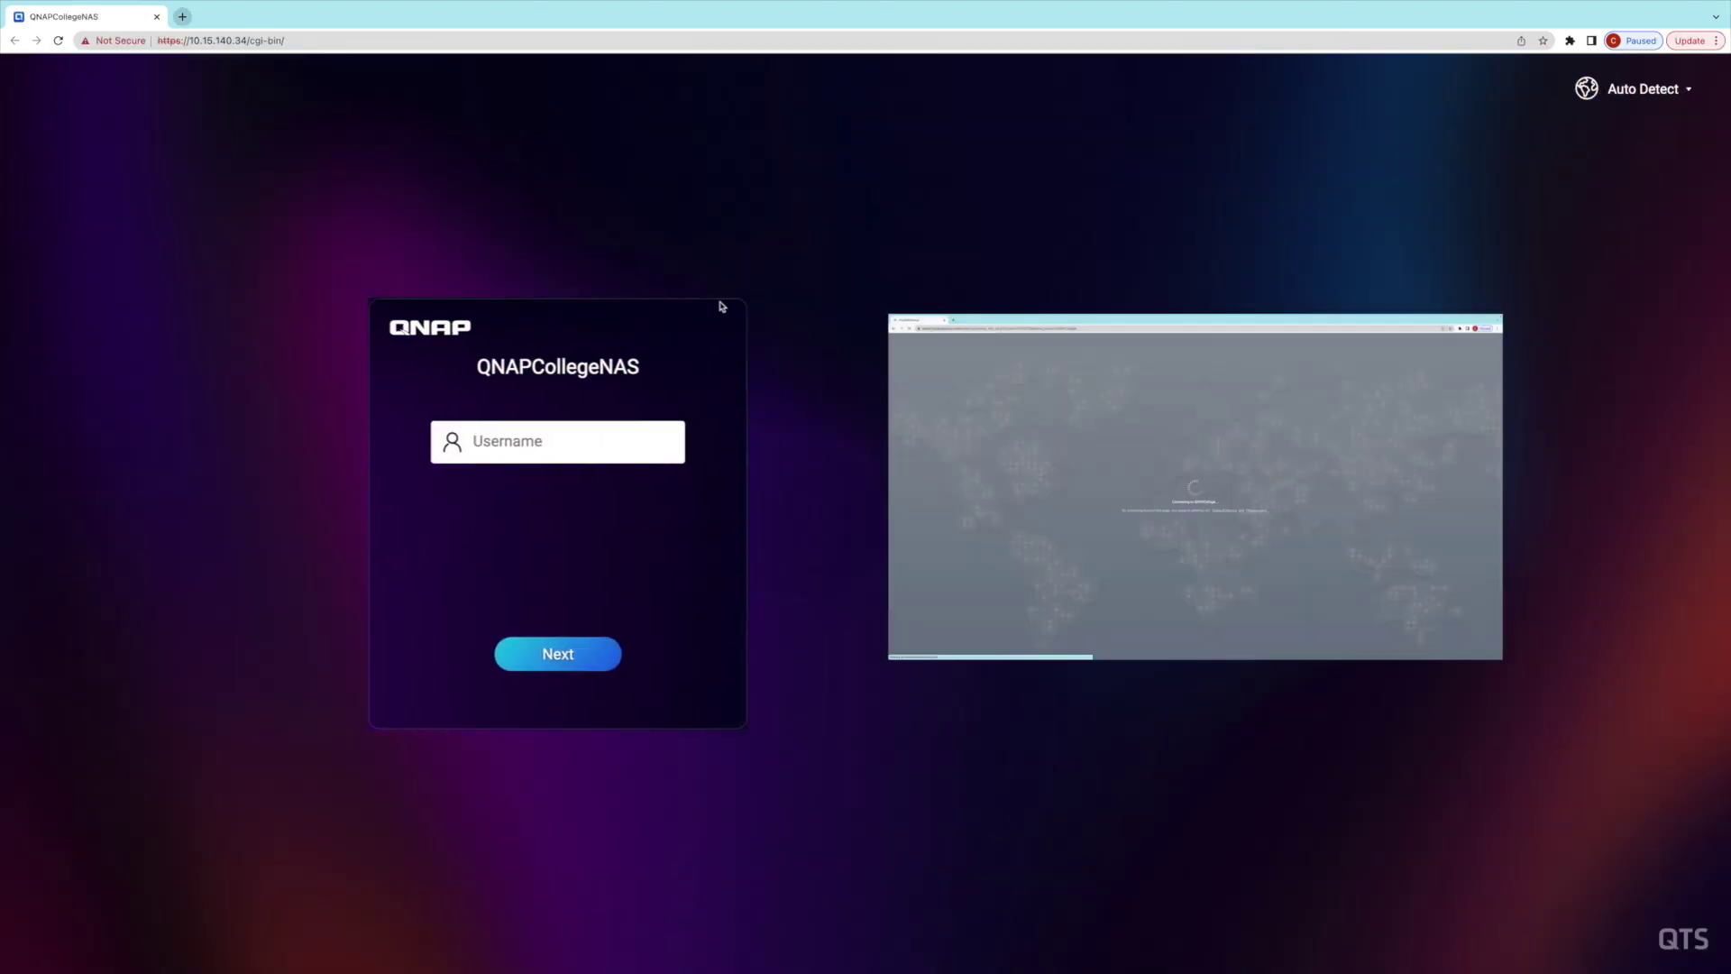
- Log in to QNAPCollegeNAS with the NAS username and account password
type("qnap")
key("Return")
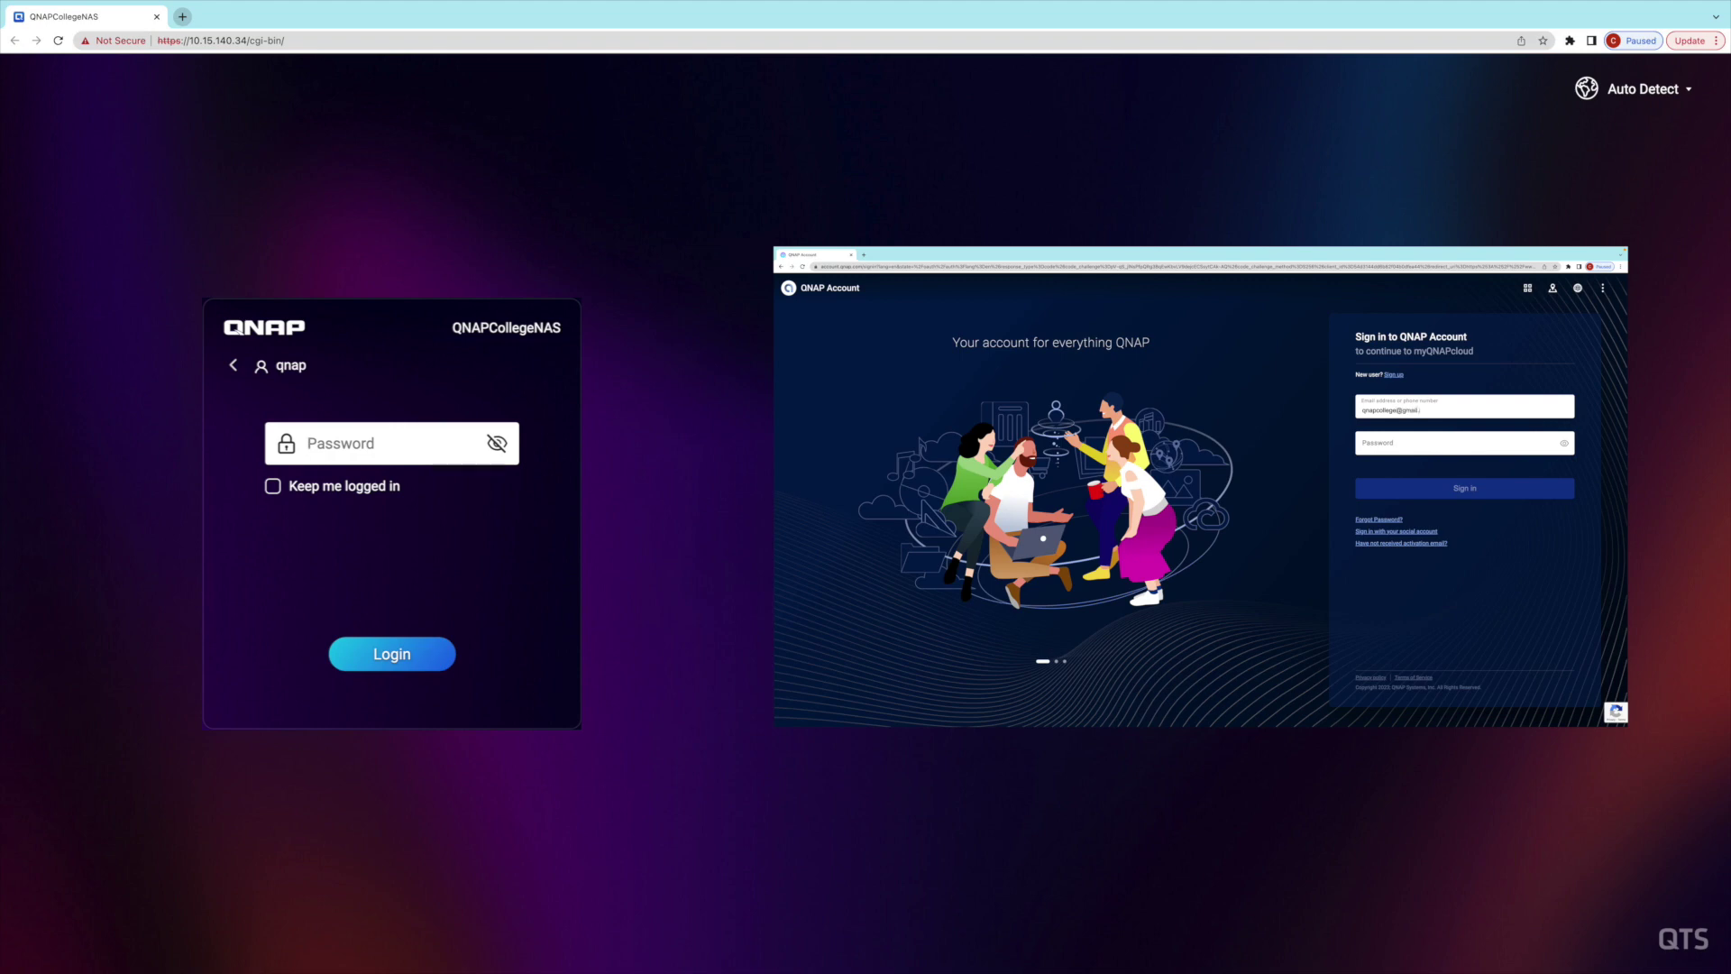
type("••••••")
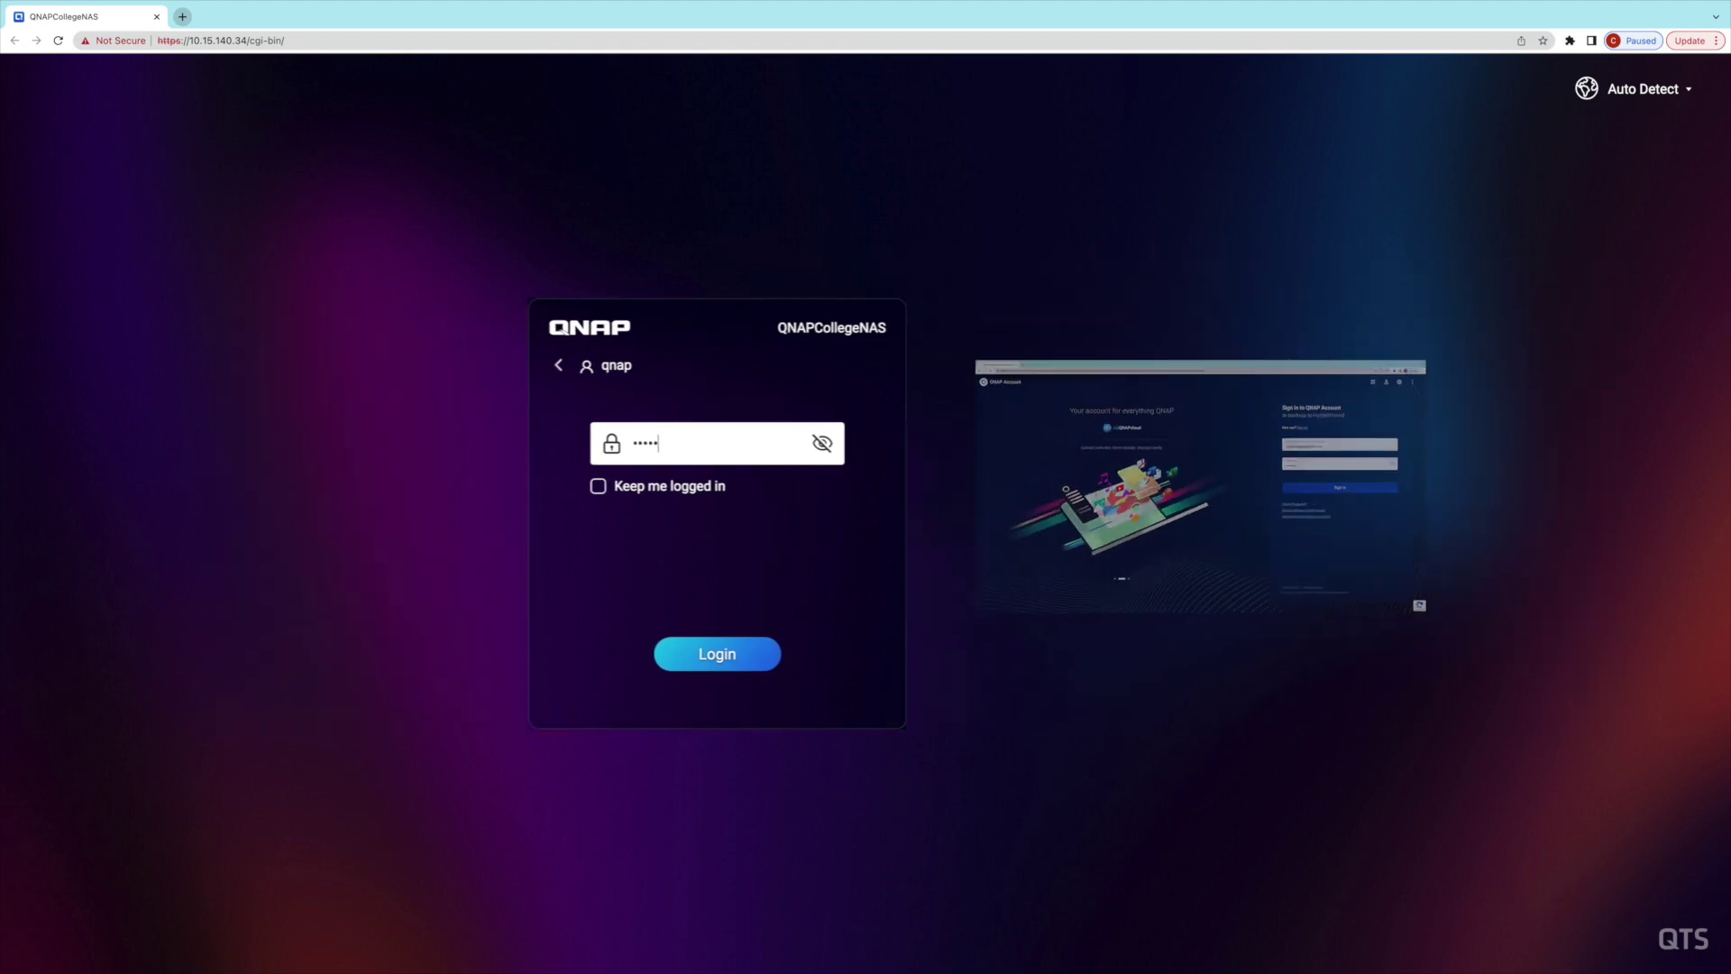
type("••")
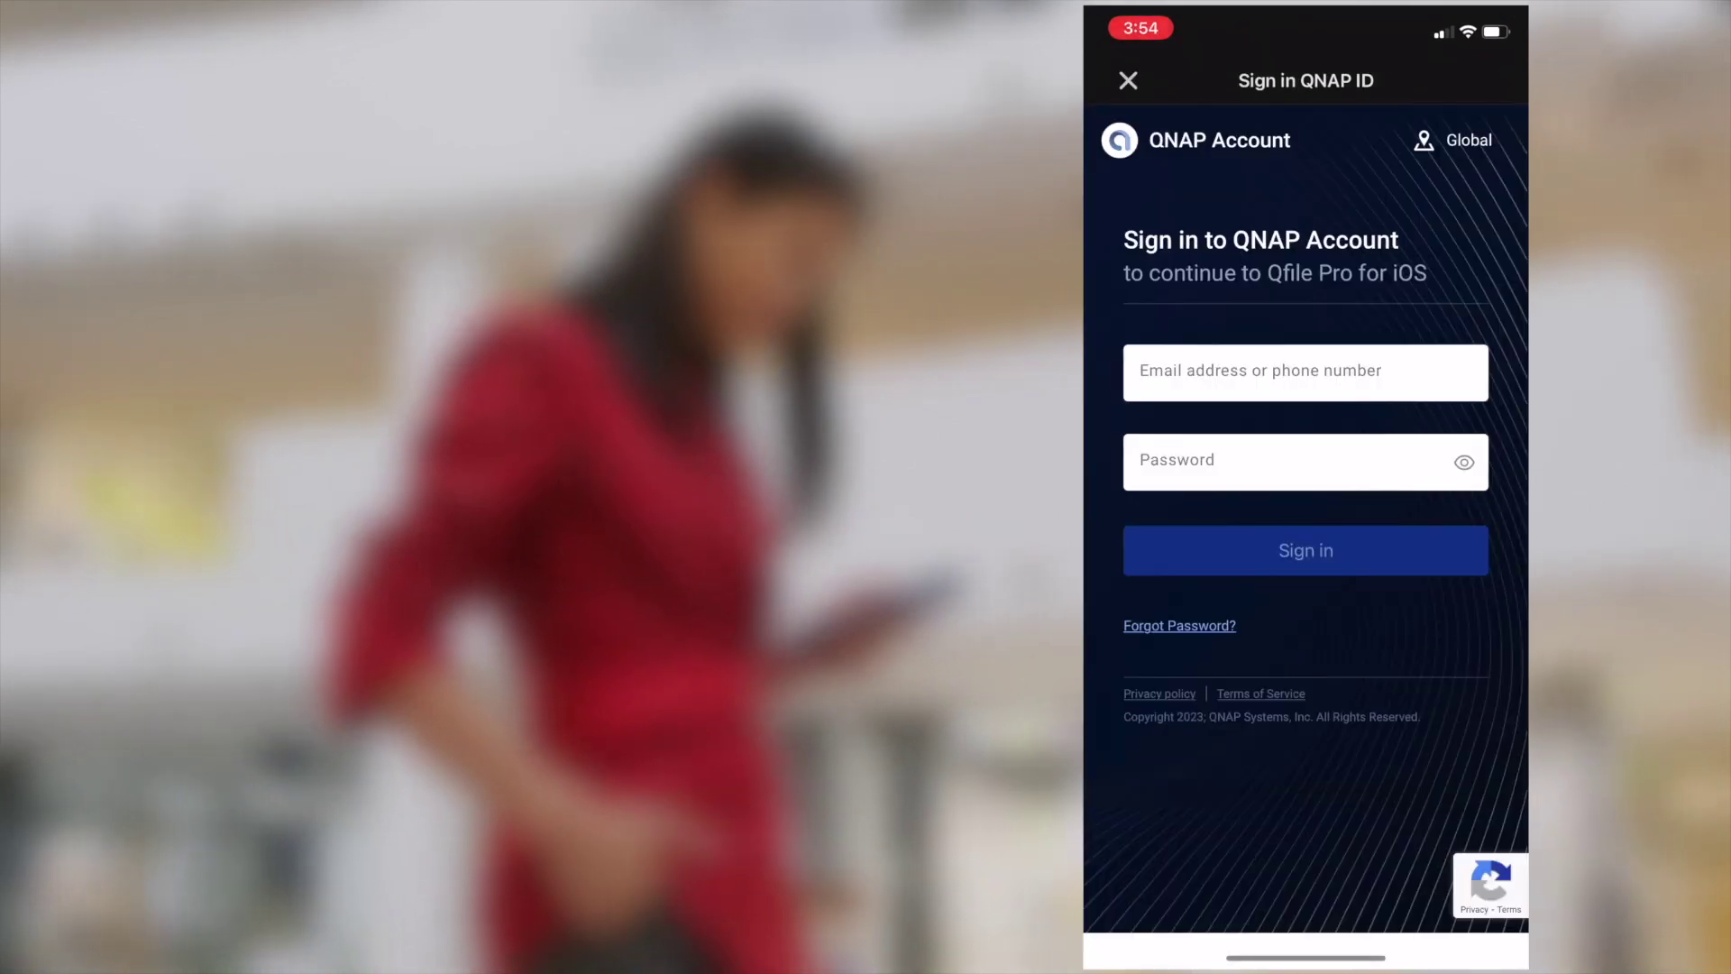
- Enter the QNAP ID email address on Qfile Pro's QNAP Account sign-in screen
left_click(1305, 373)
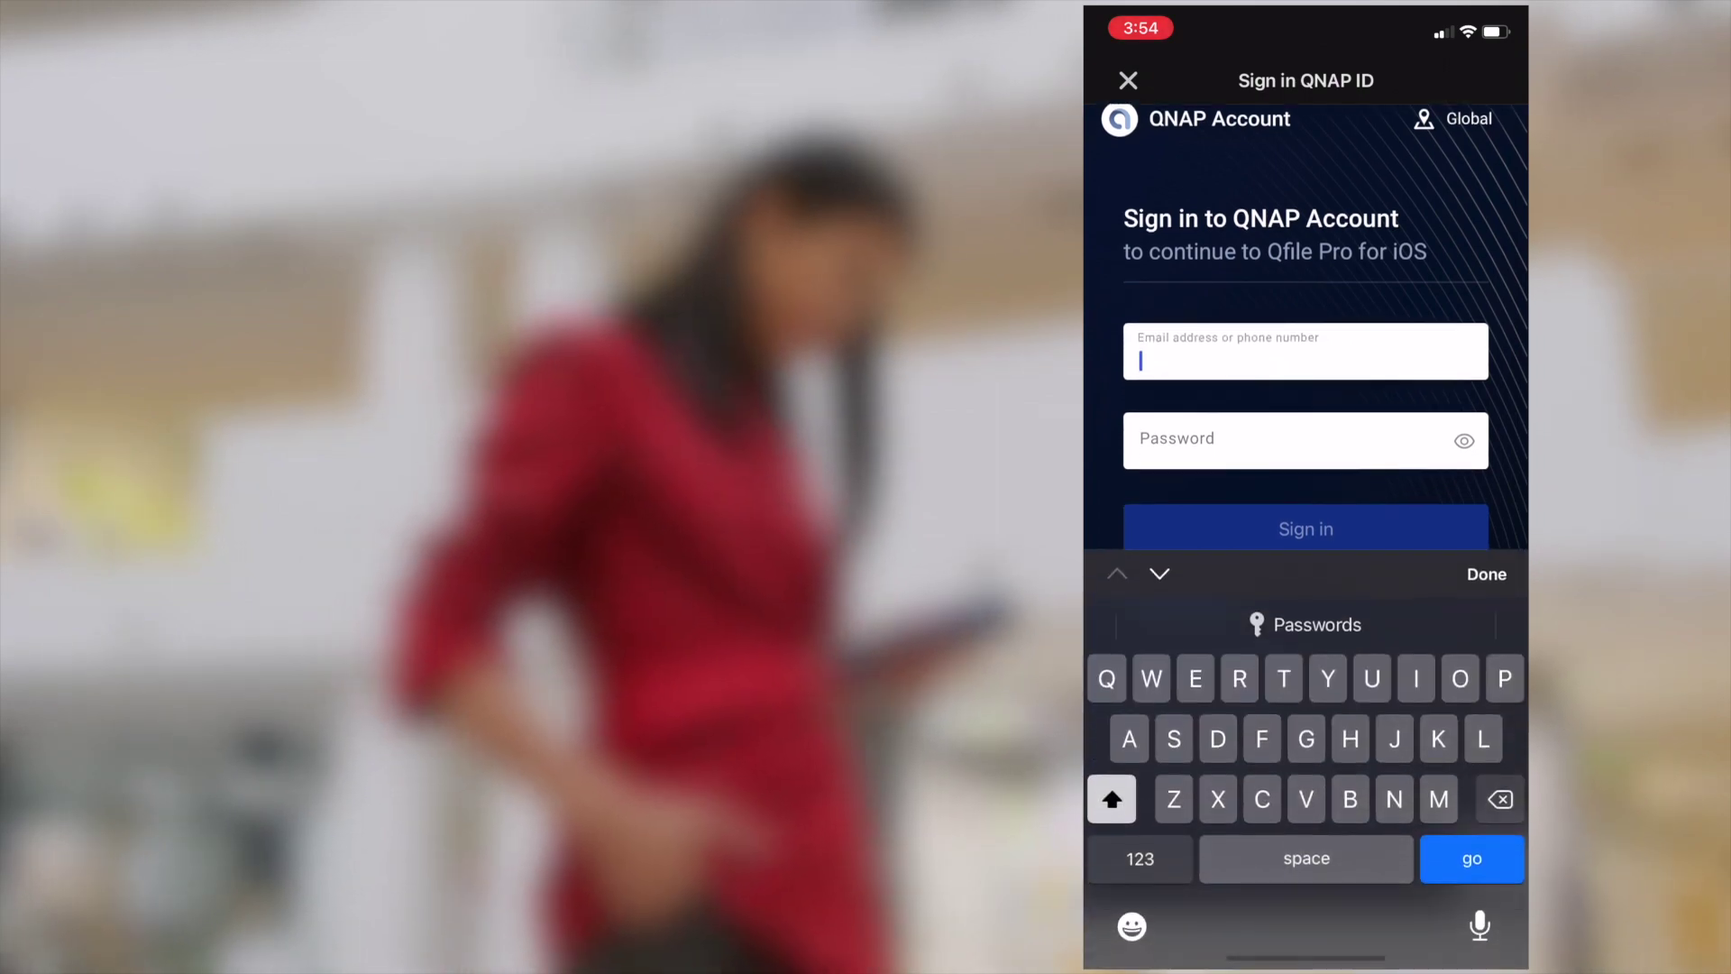
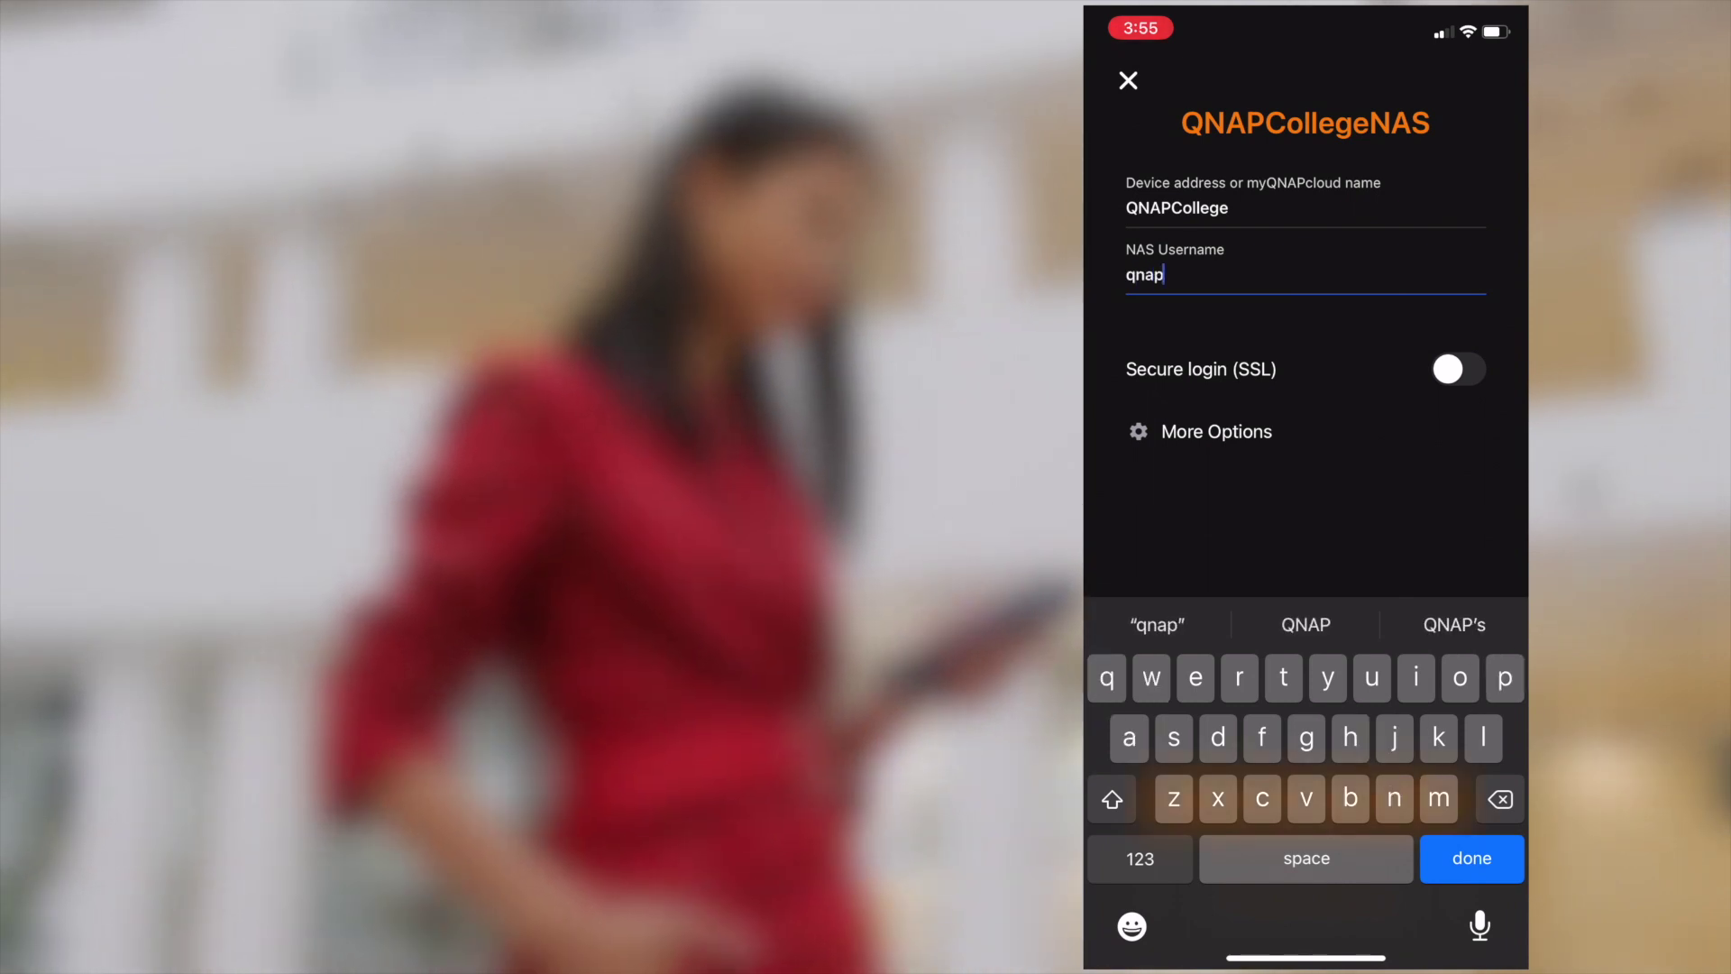
- Log in to QNAPCollegeNAS with Secure login (SSL) enabled and accept the certificate
left_click(1472, 858)
left_click(1304, 801)
left_click(1419, 541)
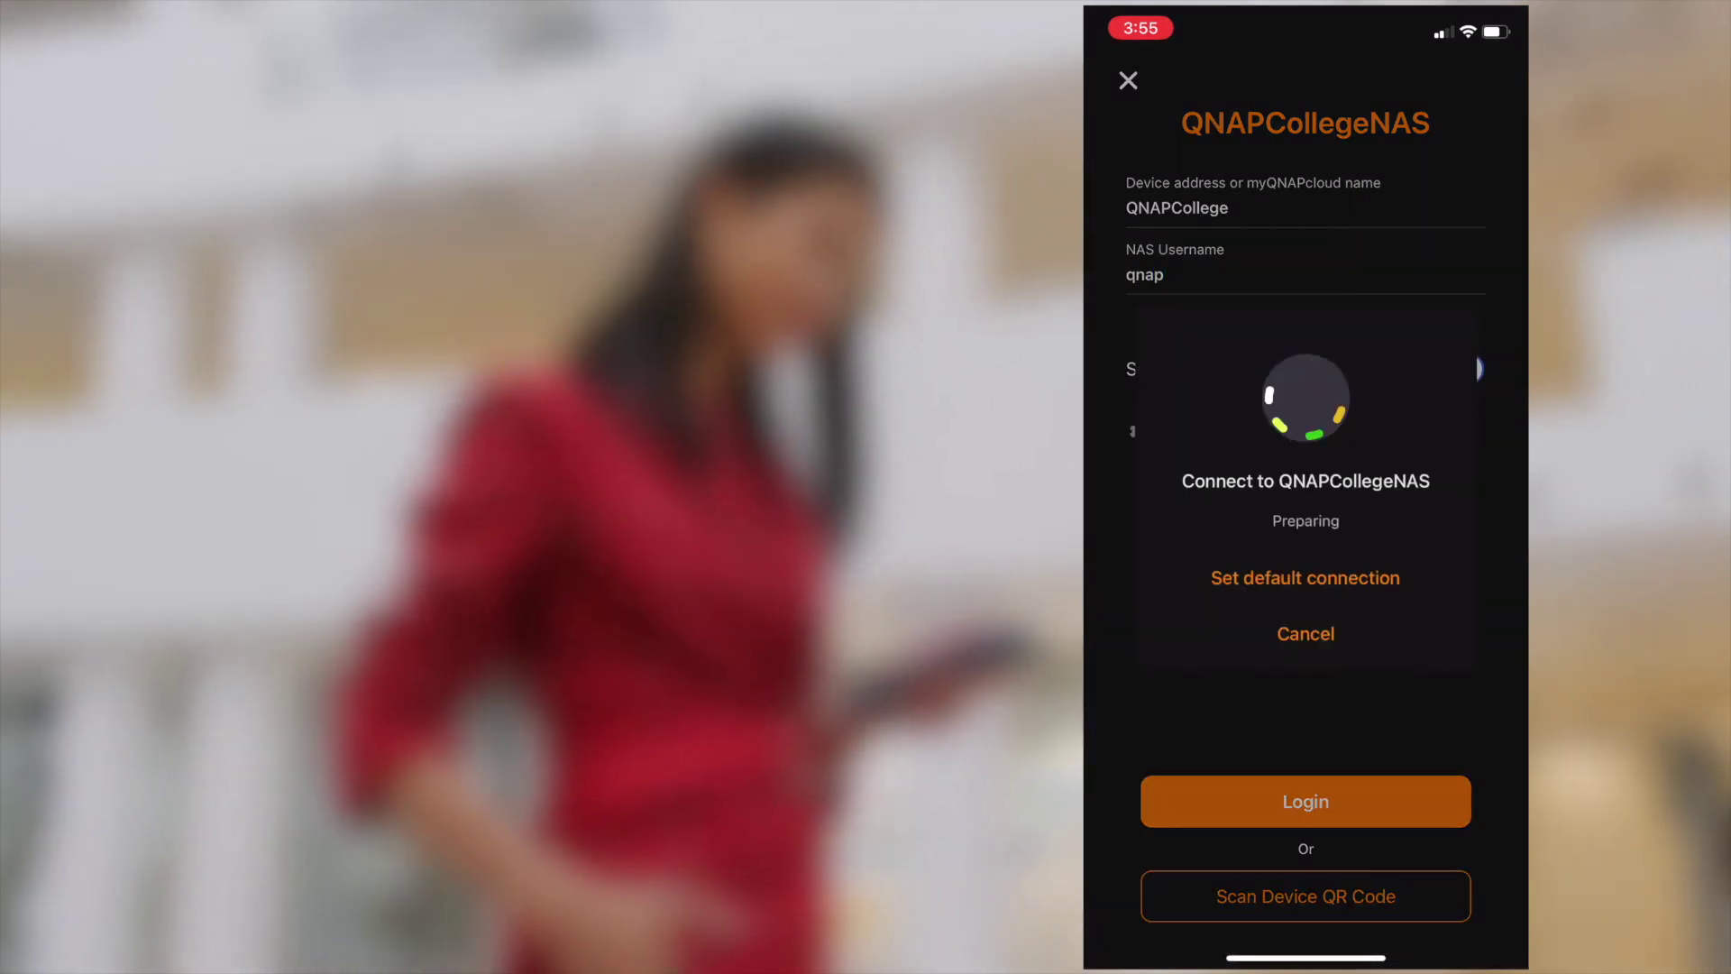
left_click(1378, 564)
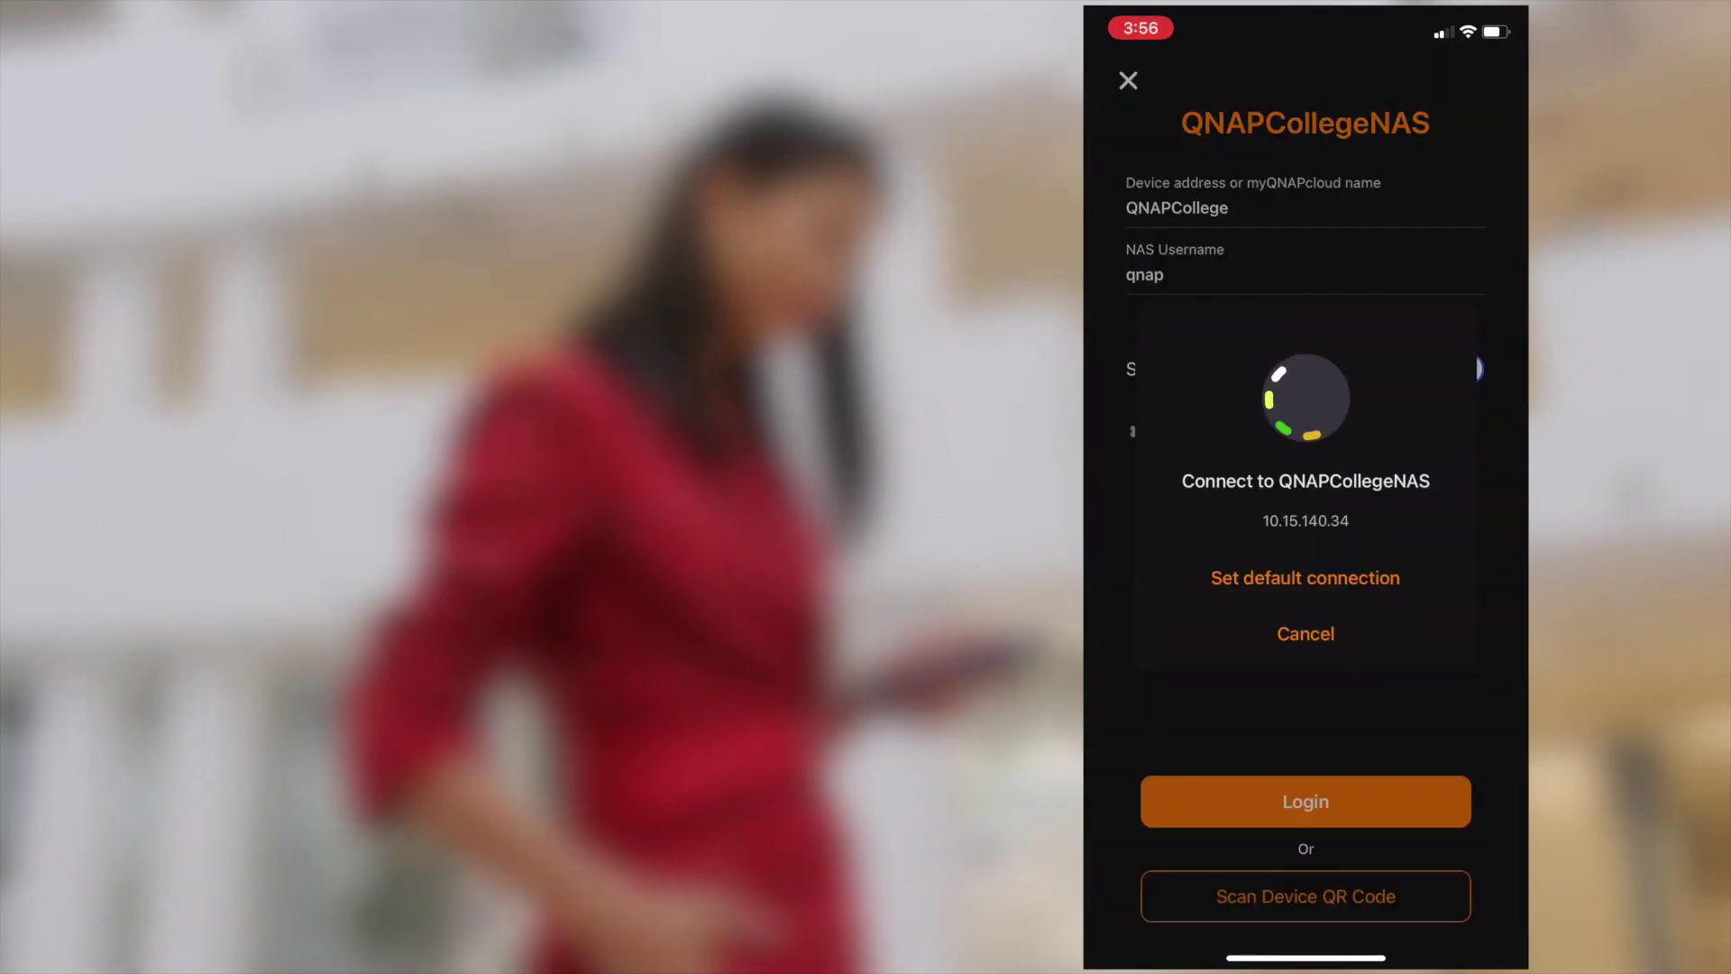